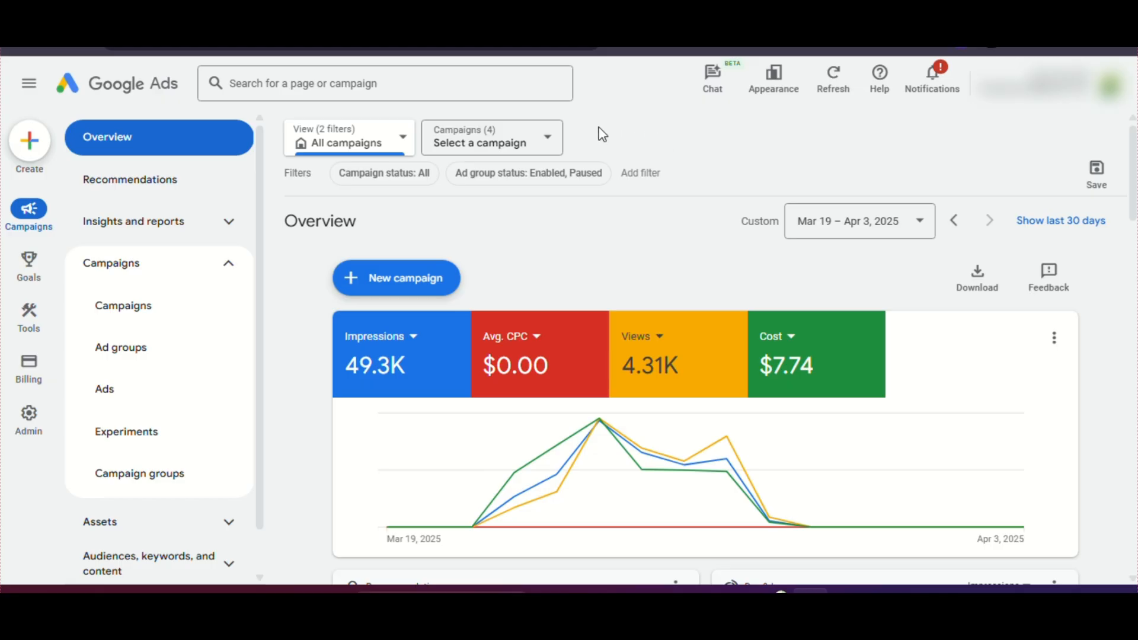
Start a new campaign and choose to create it without objective guidance.
click(40, 157)
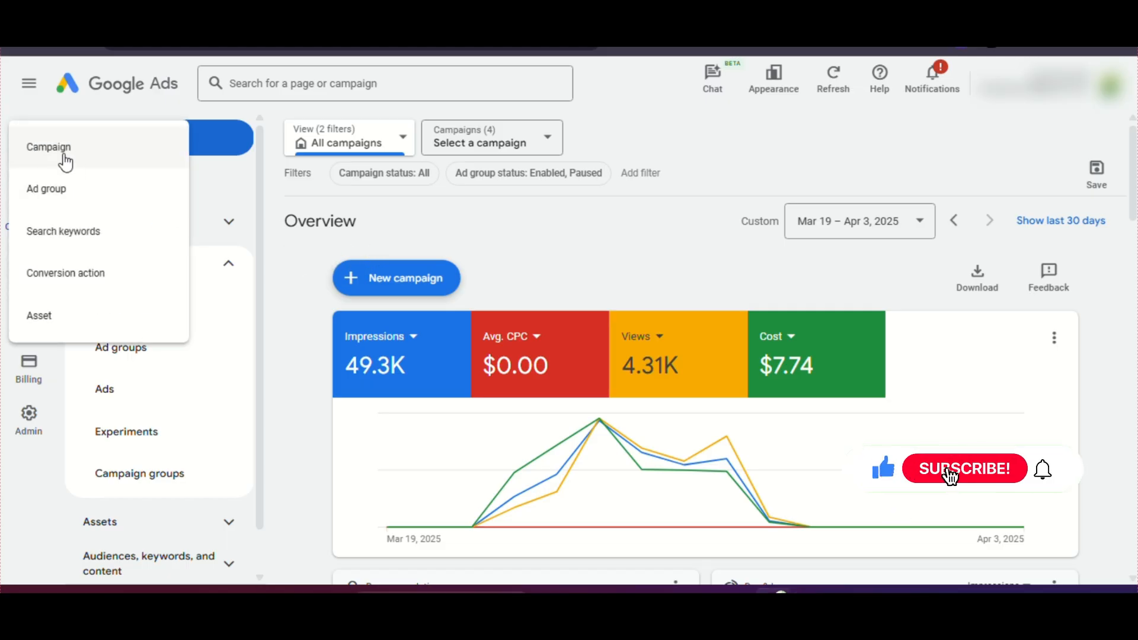
click(64, 153)
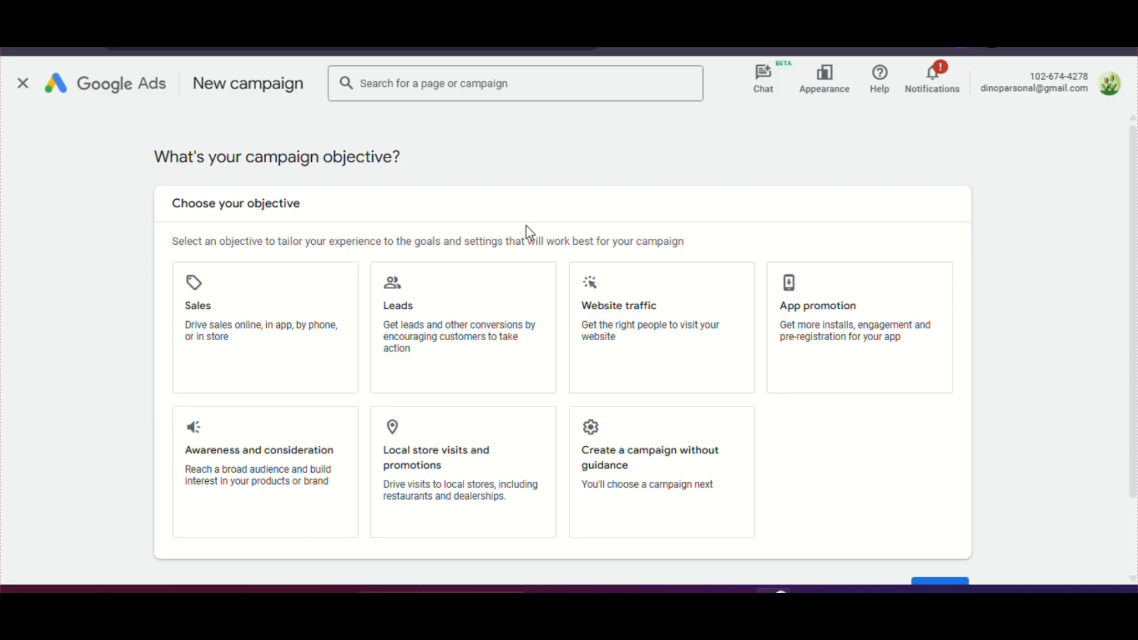
click(686, 492)
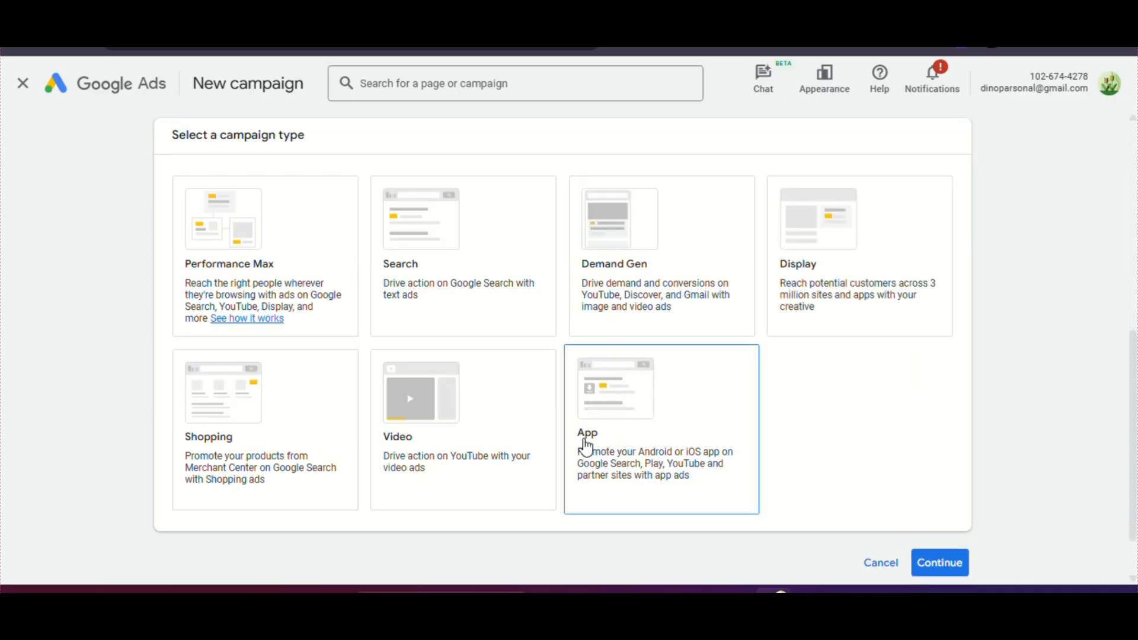
Choose the Video campaign type, keep the Video views subtype, and continue to the campaign settings.
click(480, 437)
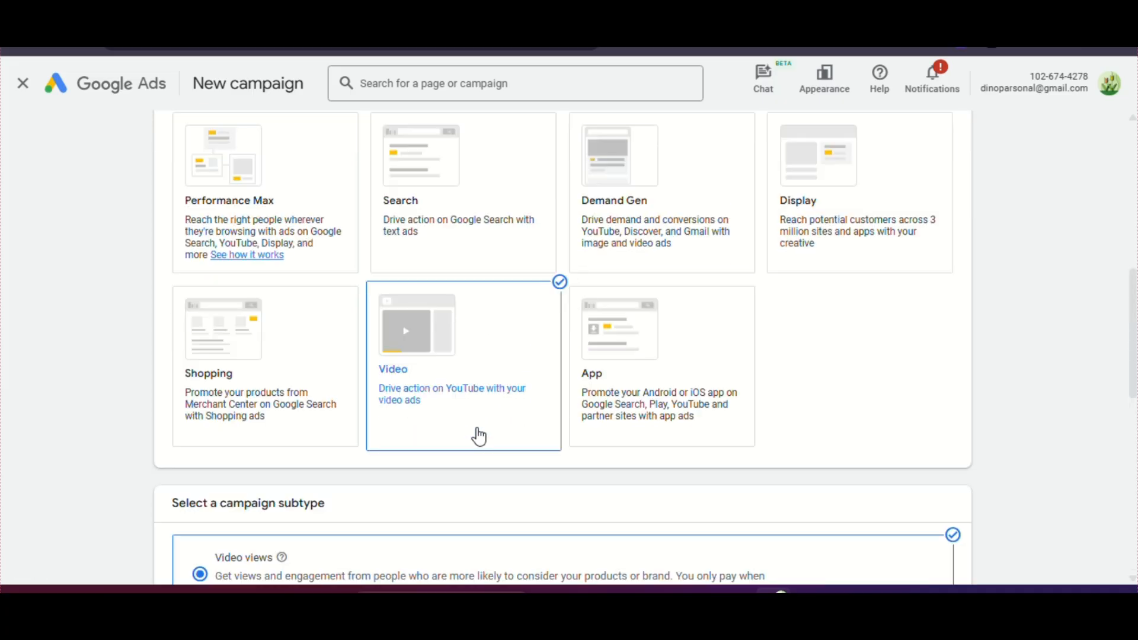
scroll(561, 426, down, 3)
scroll(563, 408, down, 3)
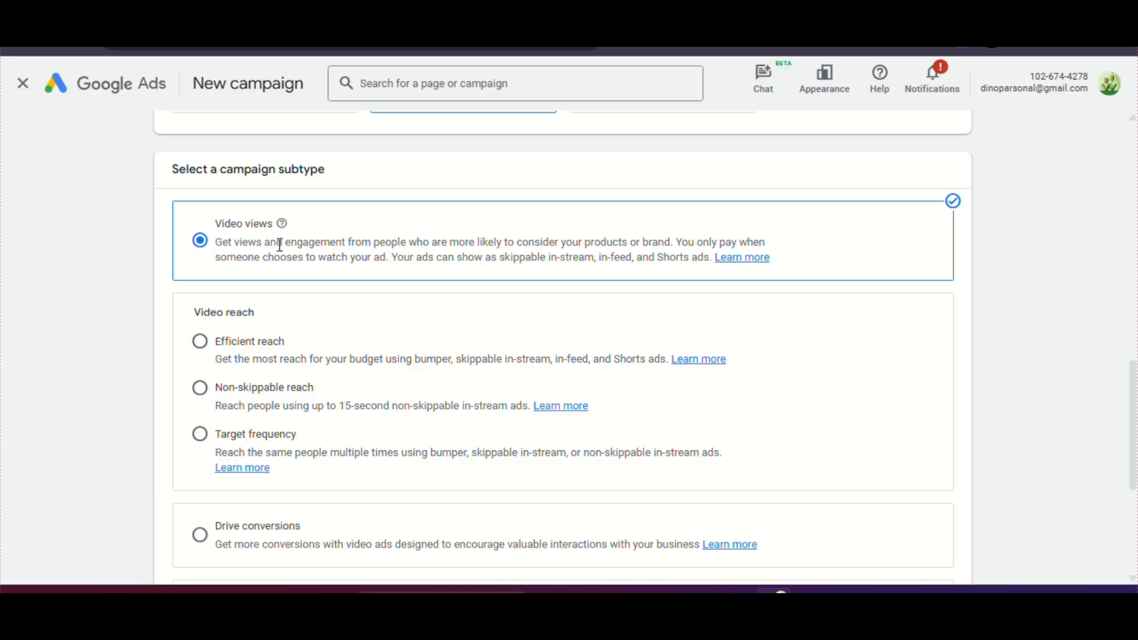
scroll(439, 317, down, 5)
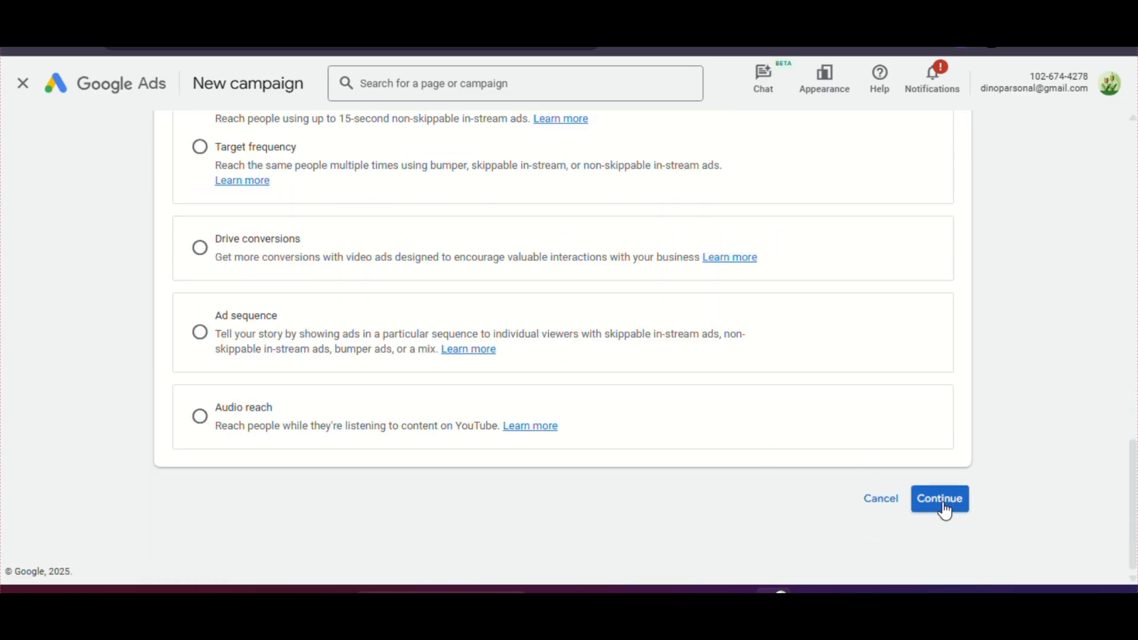
click(945, 511)
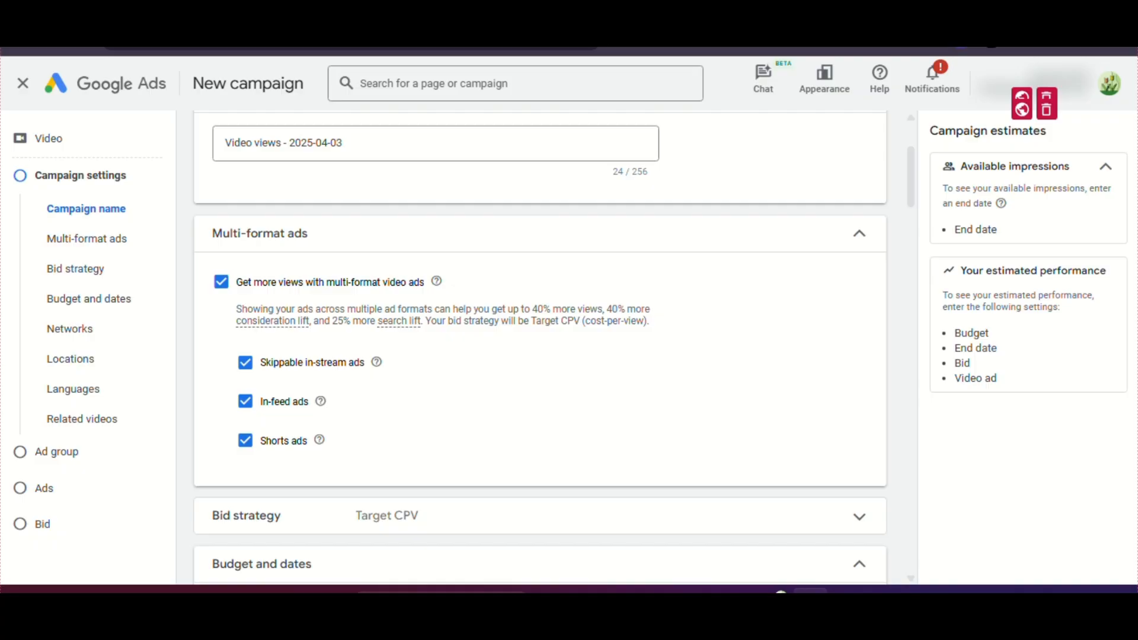
scroll(463, 130, up, 3)
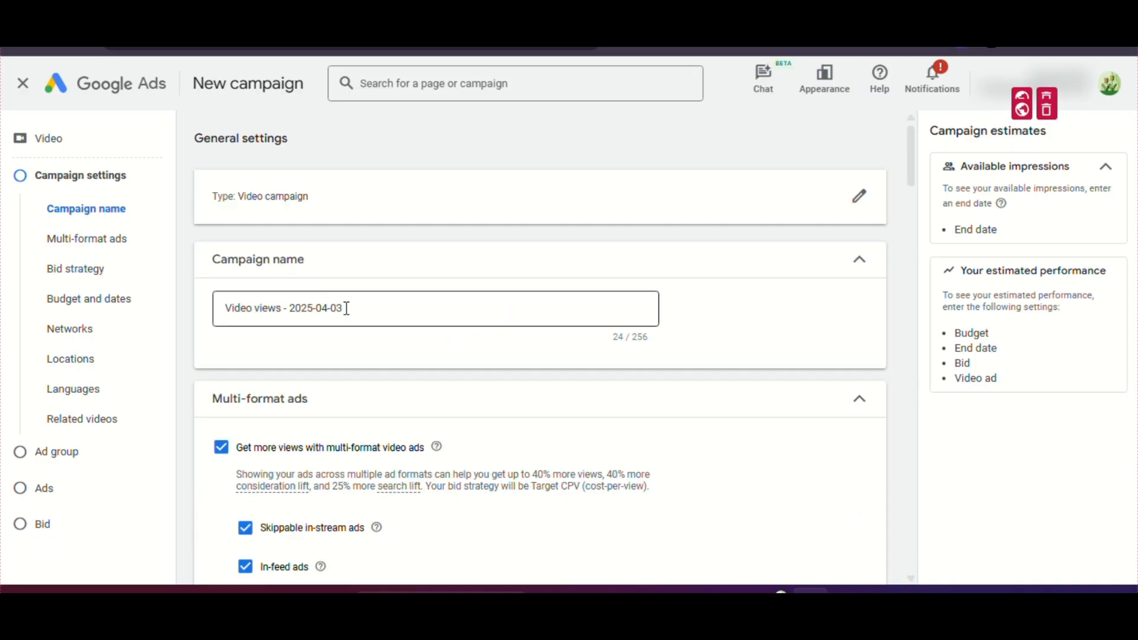
drag(348, 308, 174, 326)
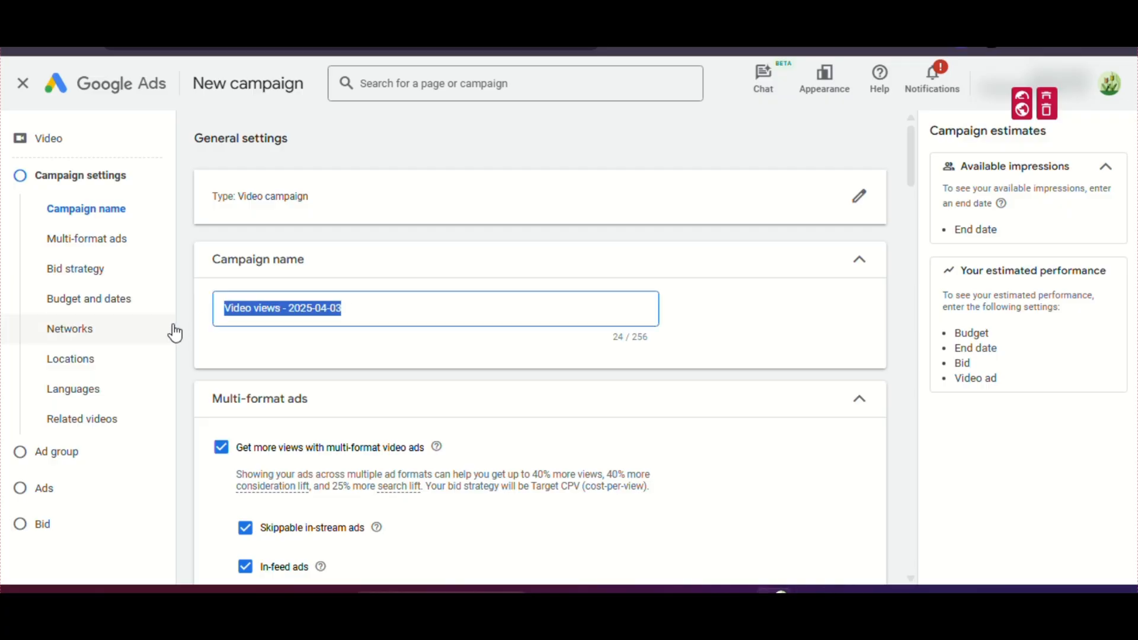
click(264, 360)
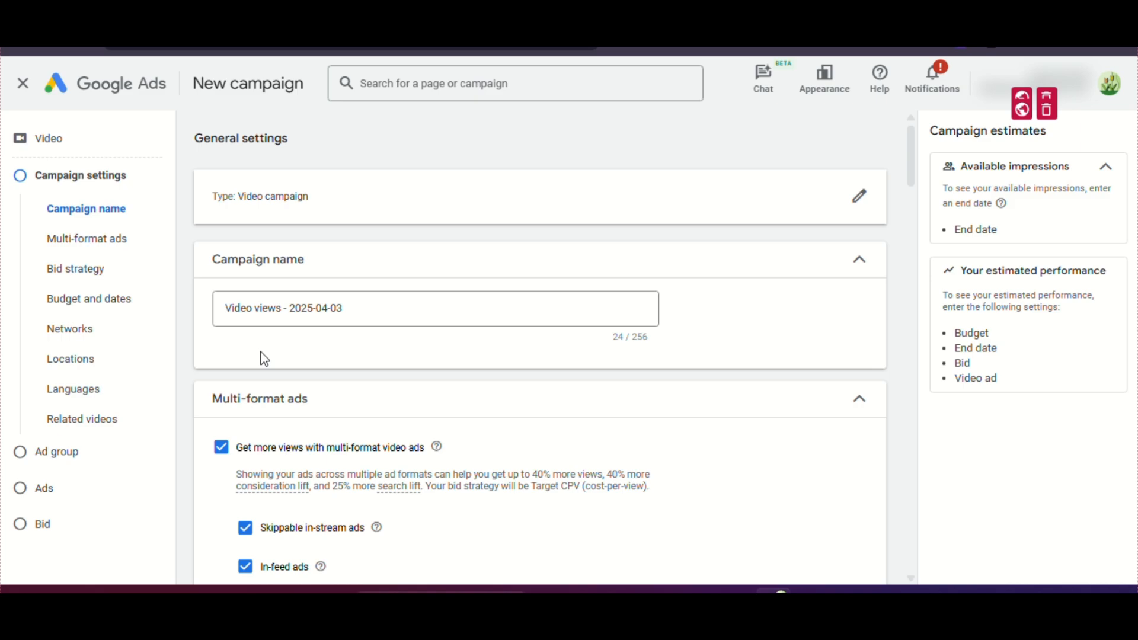
Restrict the multi-format ads to in-feed ads by disabling skippable in-stream ads and Shorts ads.
scroll(271, 358, down, 1)
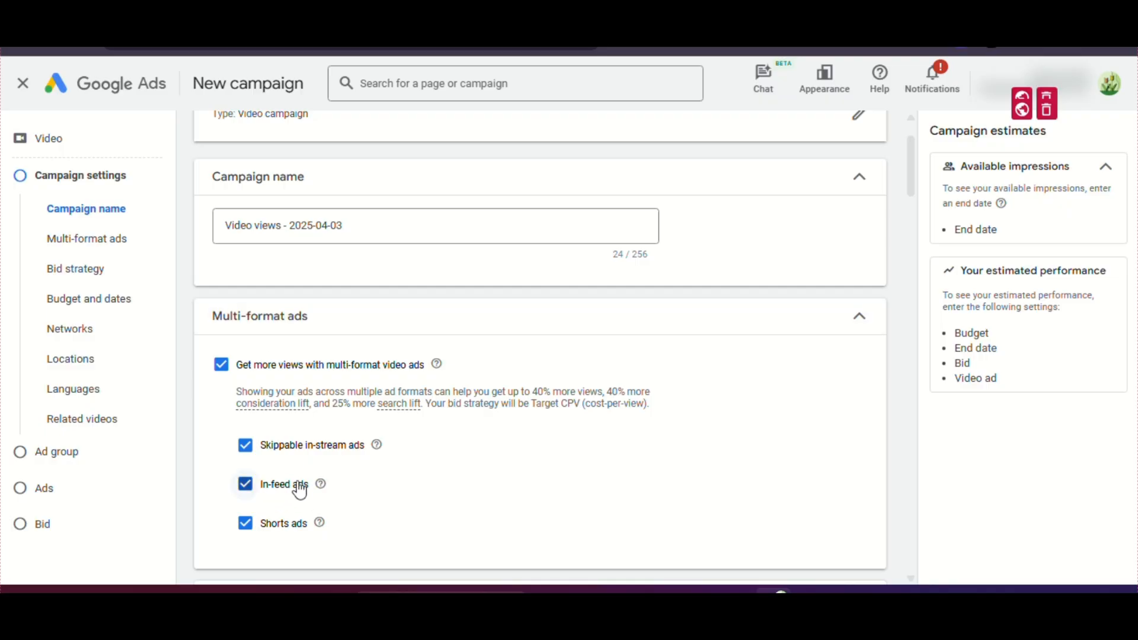
click(247, 449)
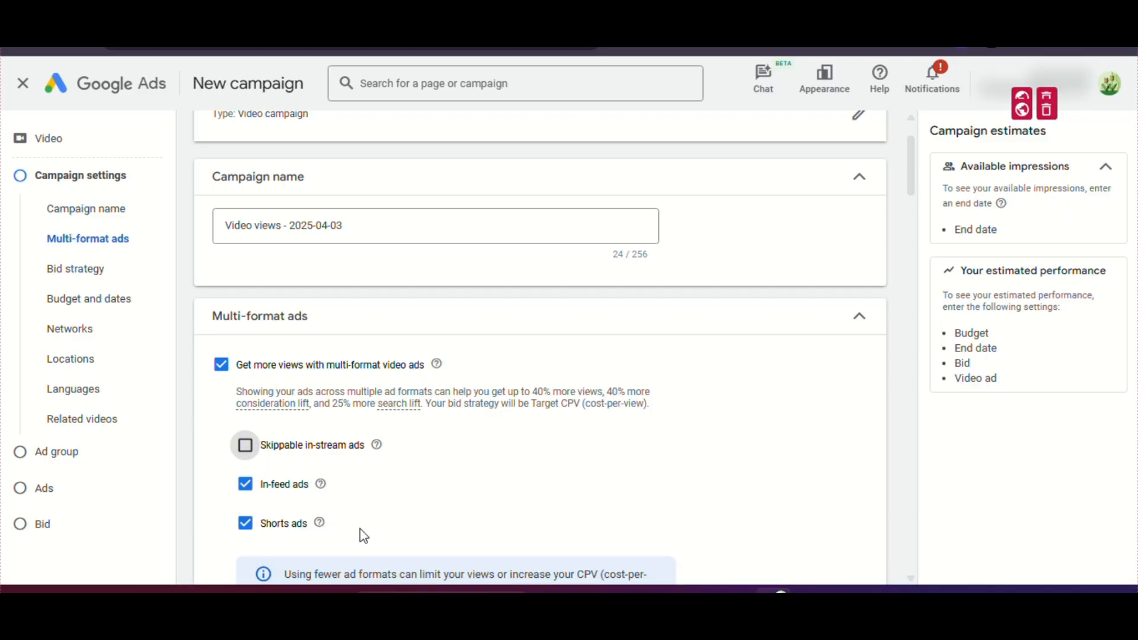
click(246, 525)
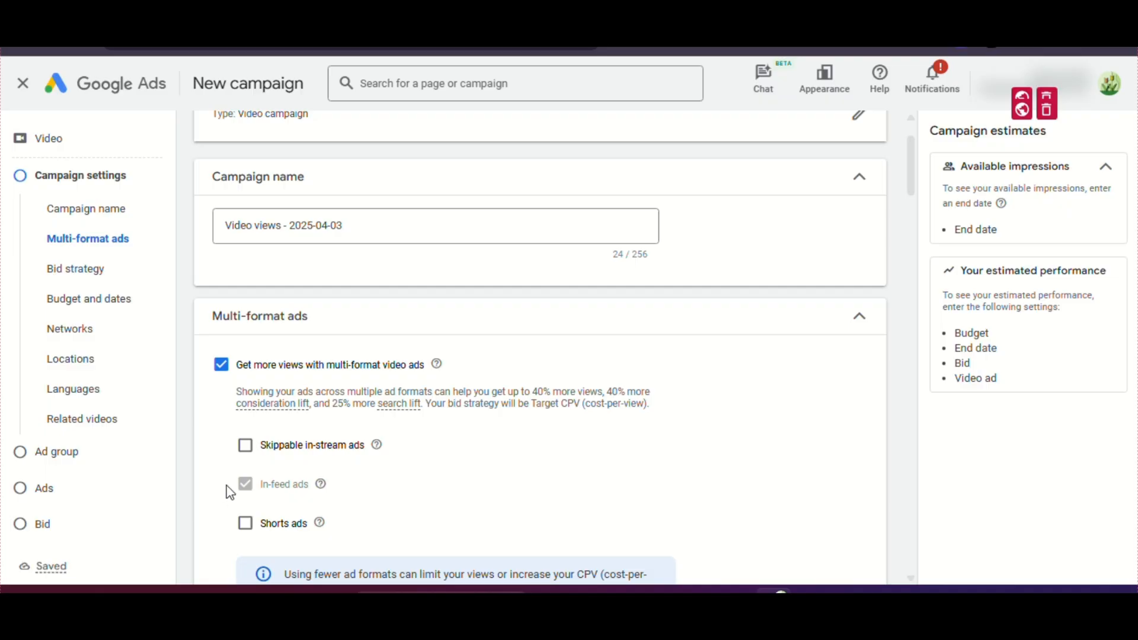
Expand the bid strategy settings and hide the alert about ads not running.
scroll(419, 363, down, 5)
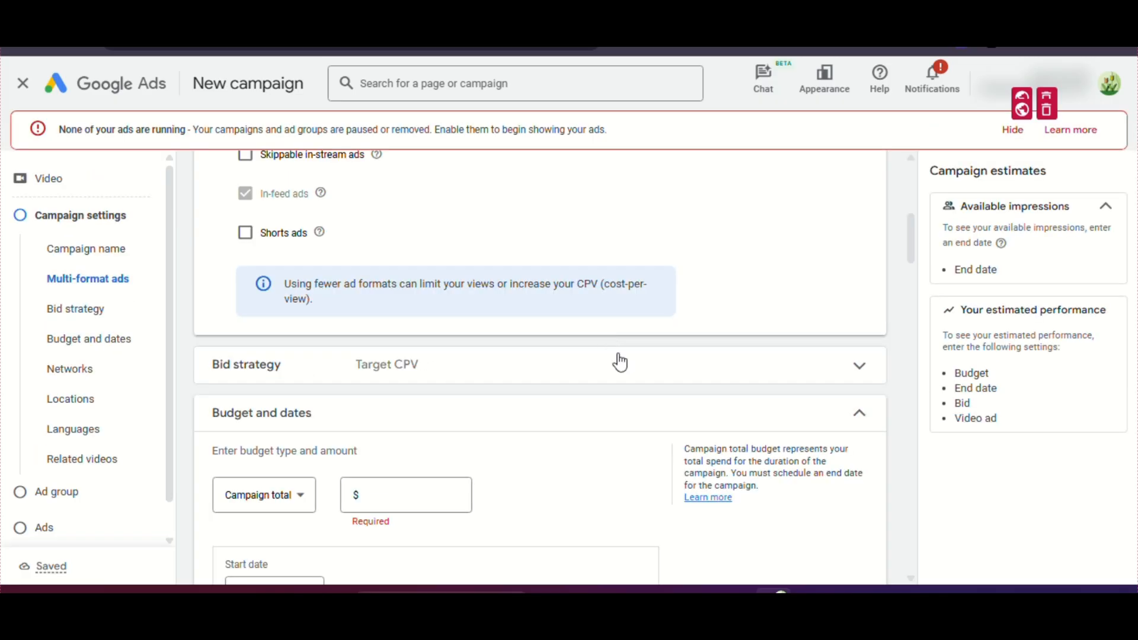
click(692, 376)
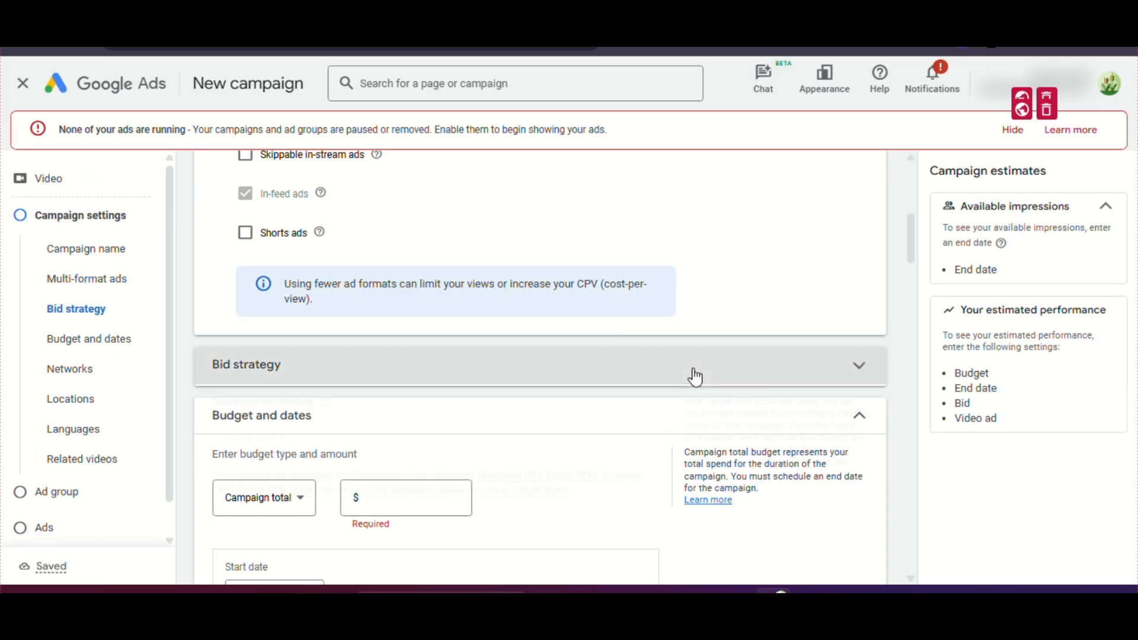
click(1010, 133)
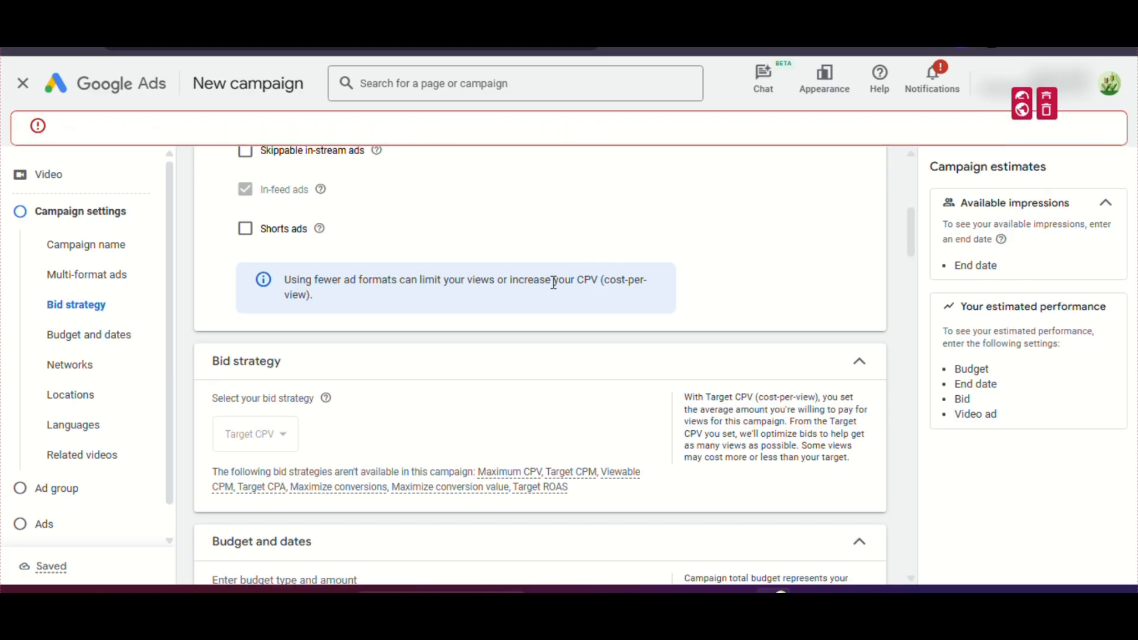
scroll(551, 281, down, 3)
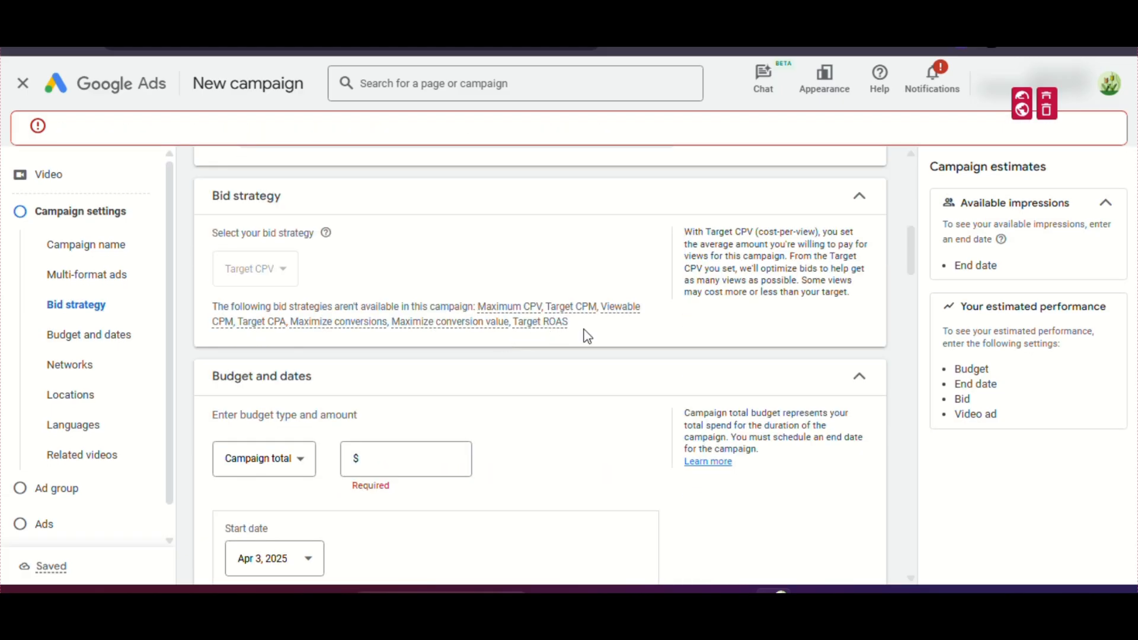
Change the budget type to Daily and set the amount to $1.00.
scroll(584, 368, down, 2)
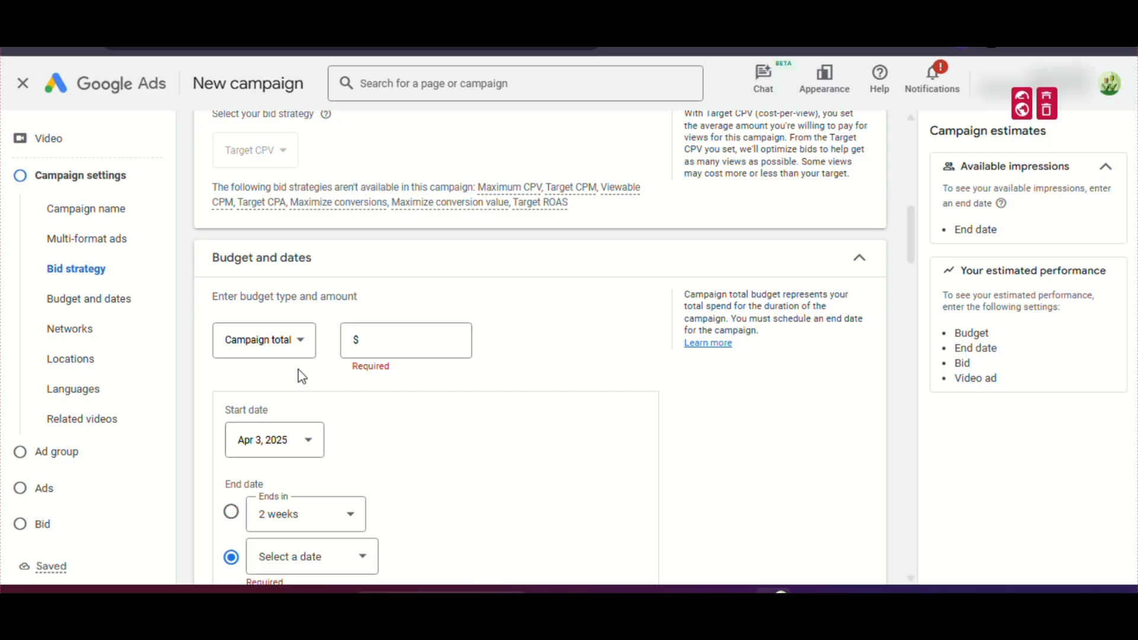
click(286, 343)
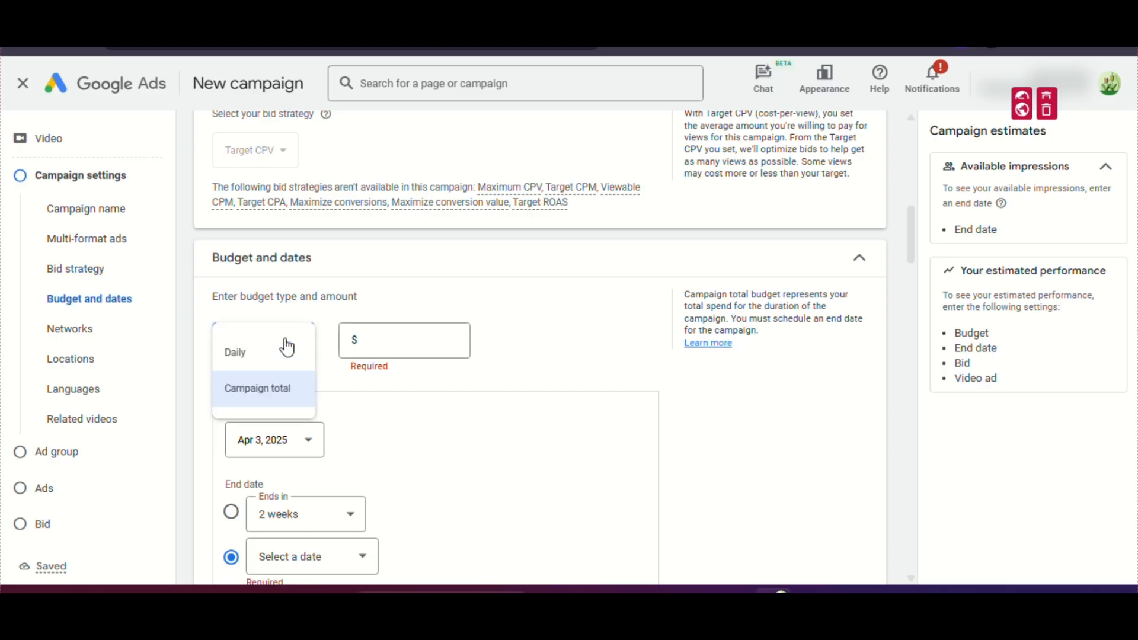
click(255, 354)
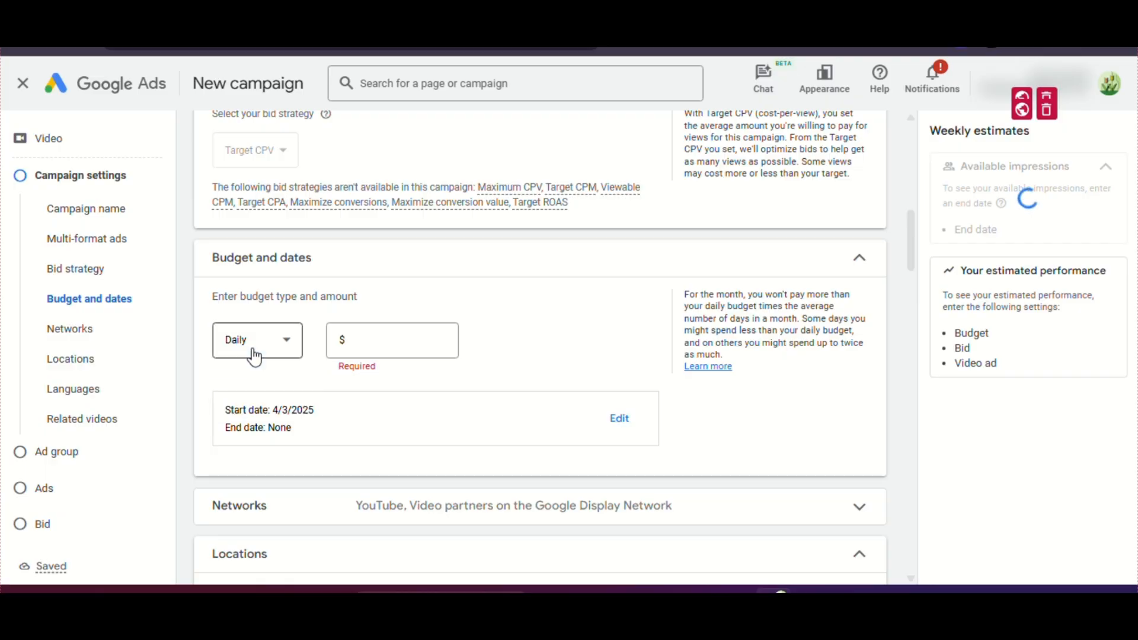
click(406, 345)
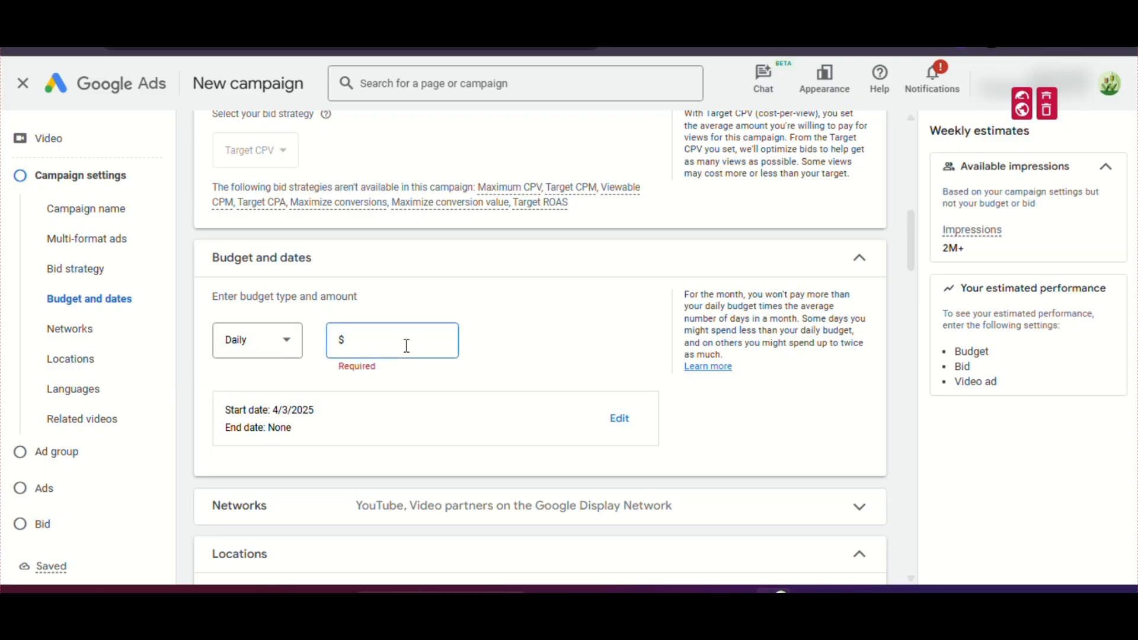
text(1.00)
click(518, 340)
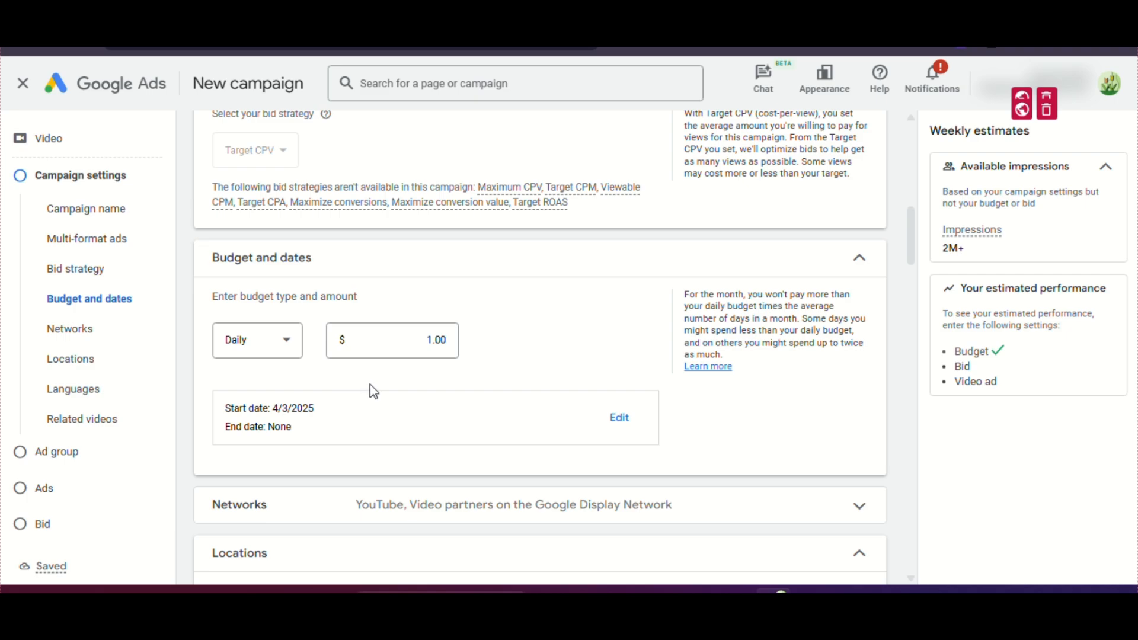
Exclude video partners on the Google Display Network from the campaign's networks.
scroll(355, 409, down, 1)
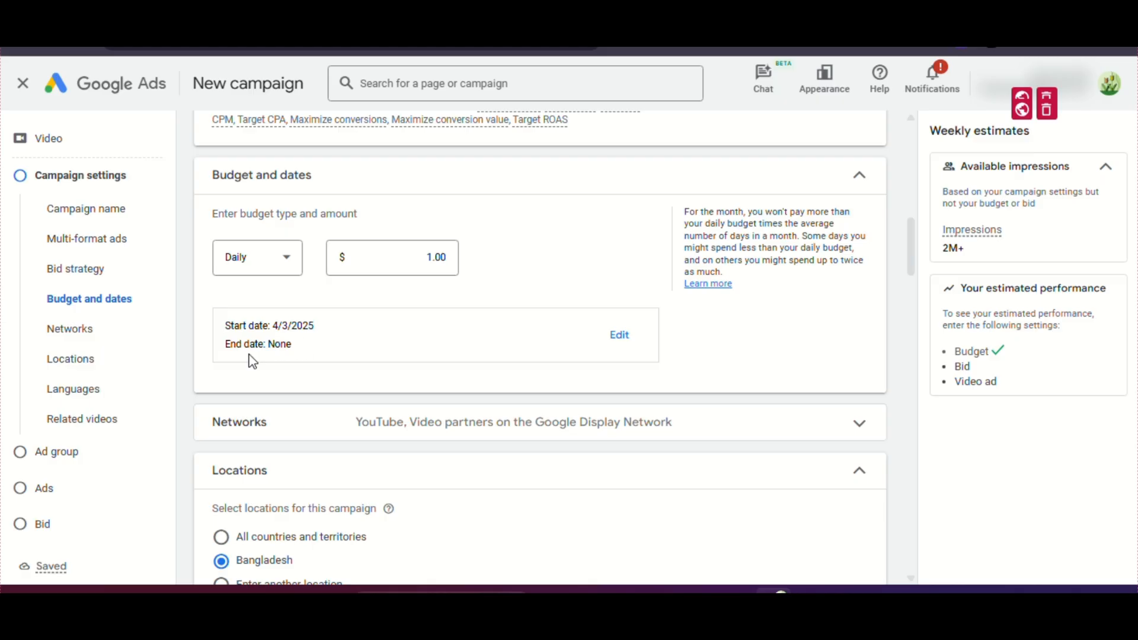
scroll(322, 359, down, 1)
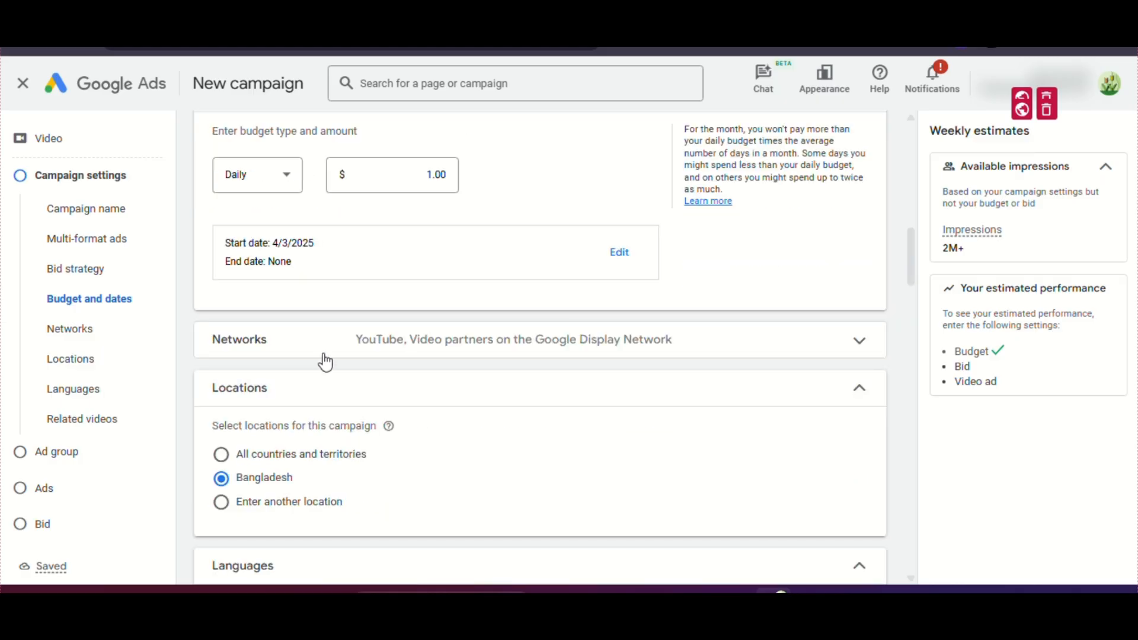
click(320, 342)
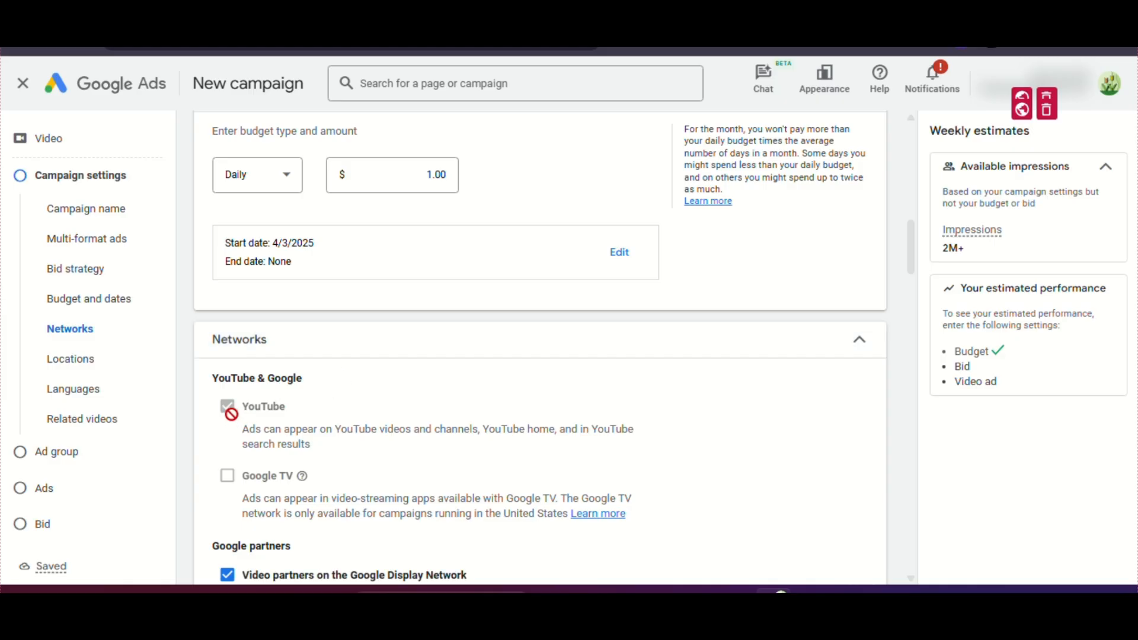
scroll(232, 412, down, 1)
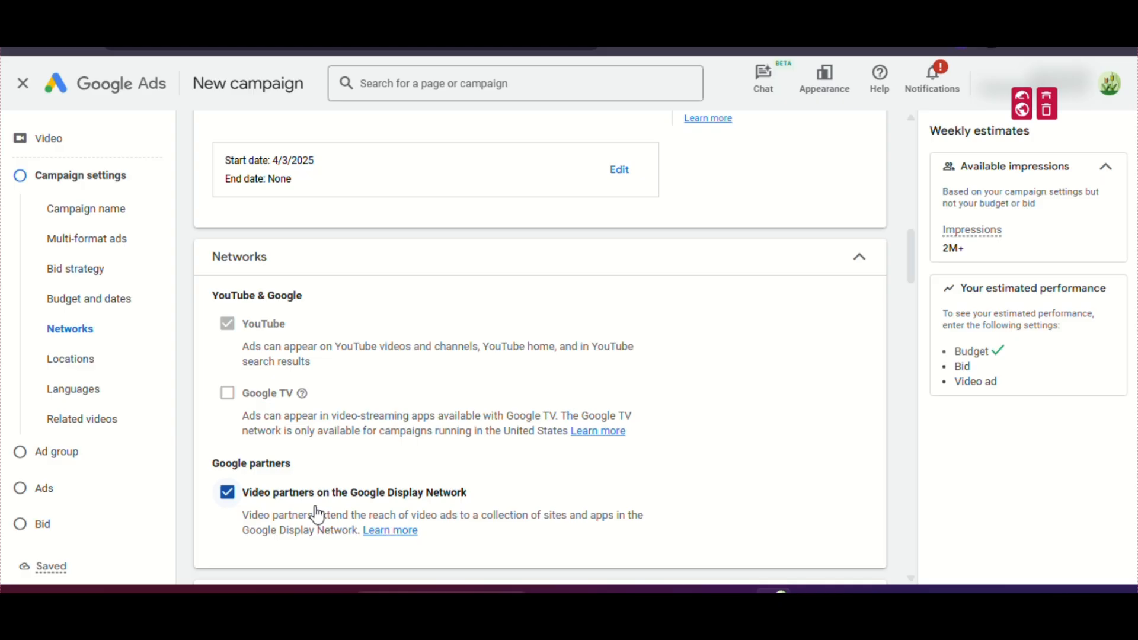
click(227, 492)
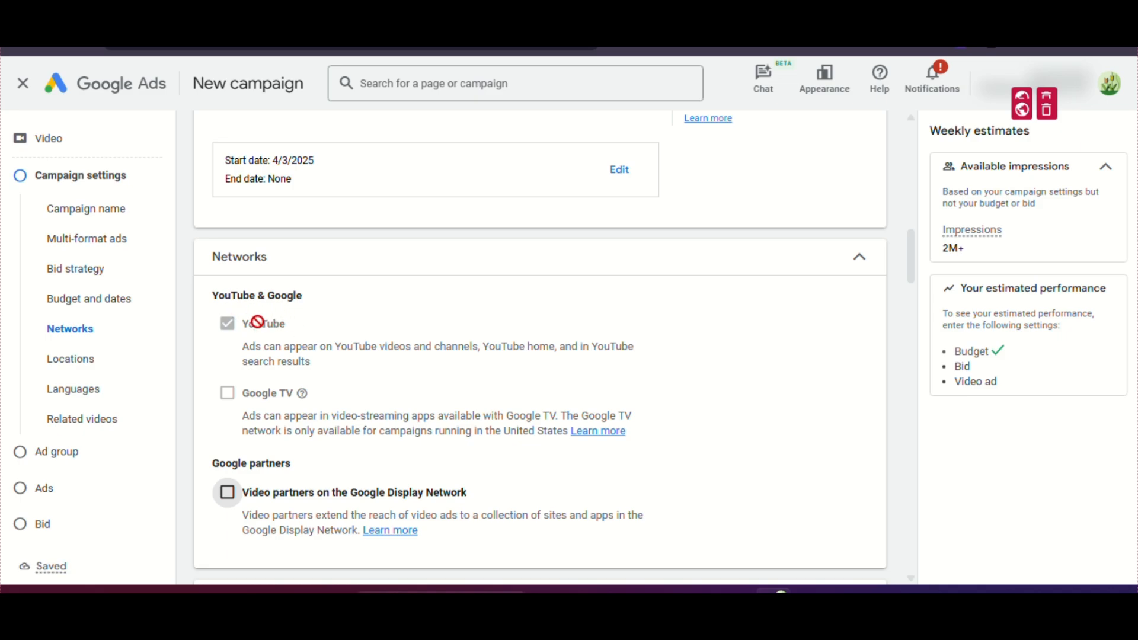
Review the location and language settings and the related videos options, without adding any related videos.
scroll(270, 320, down, 3)
scroll(282, 290, down, 3)
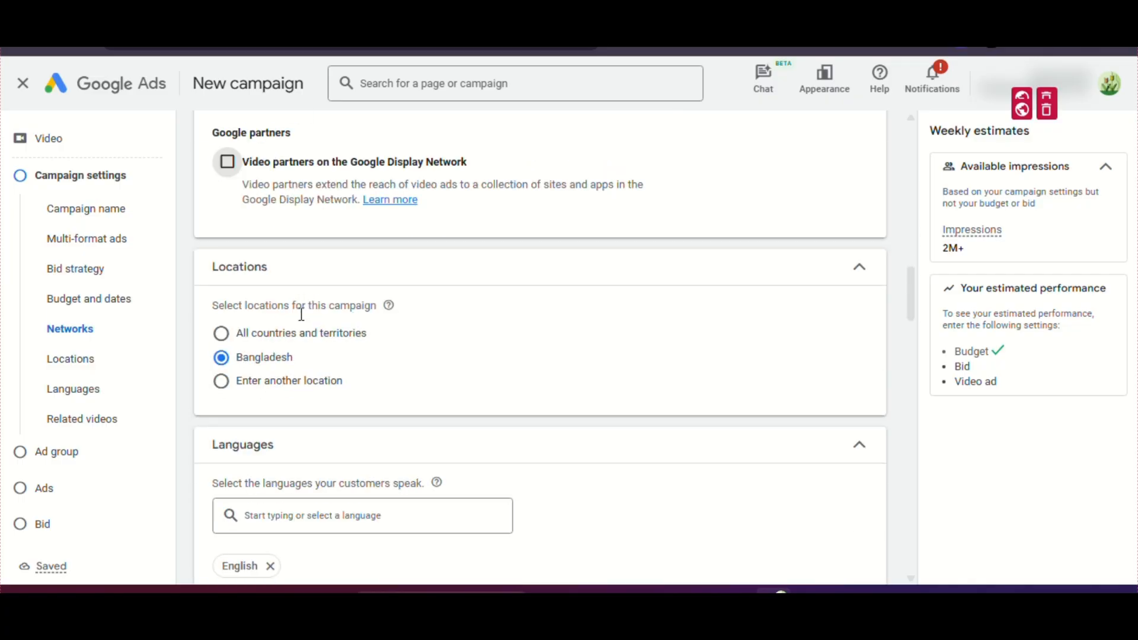
scroll(303, 364, down, 3)
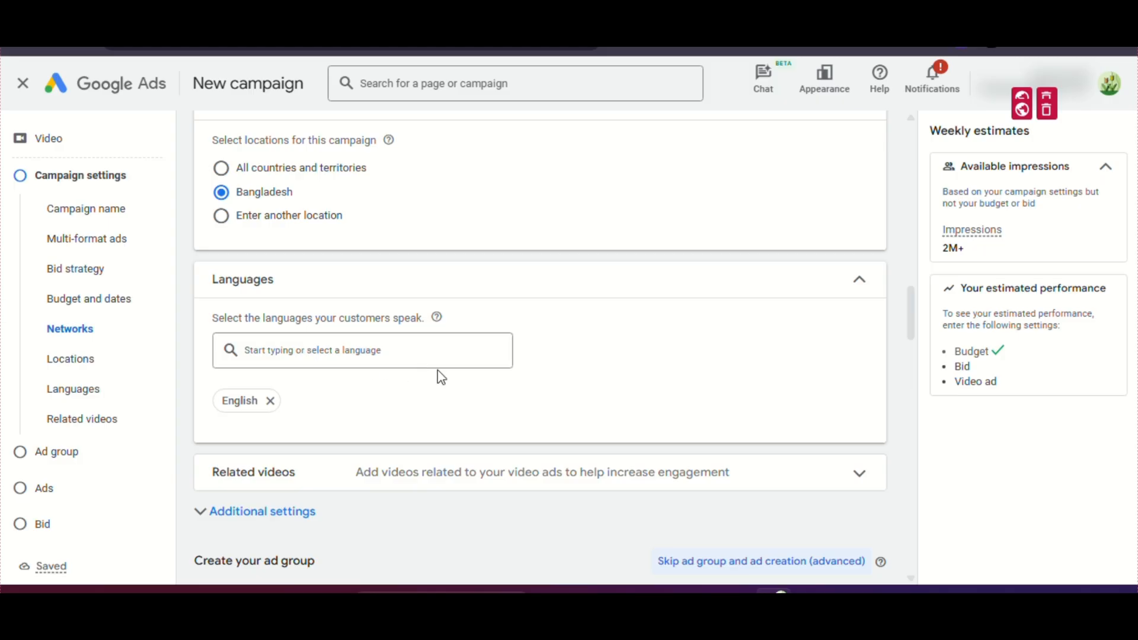
click(850, 478)
scroll(589, 384, down, 3)
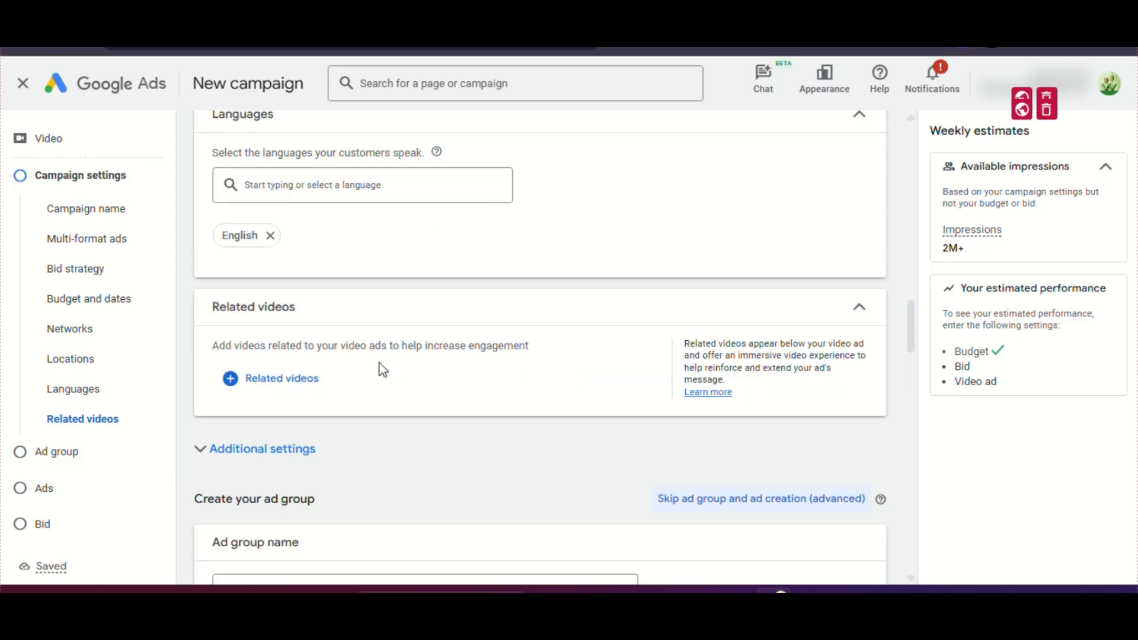
click(297, 387)
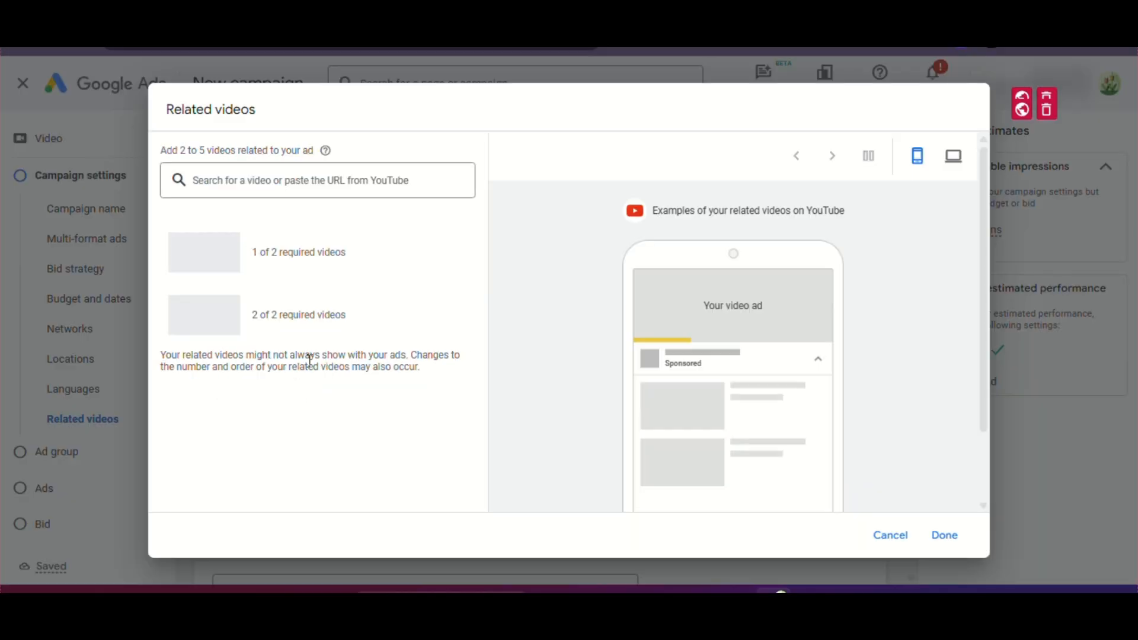
drag(178, 151, 242, 152)
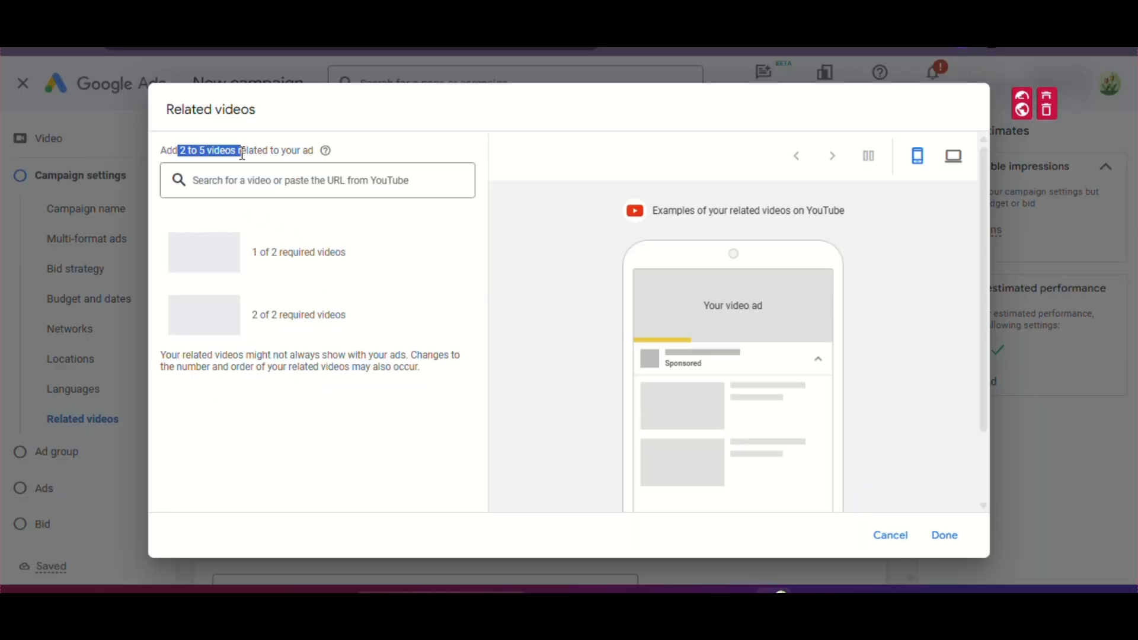
click(260, 154)
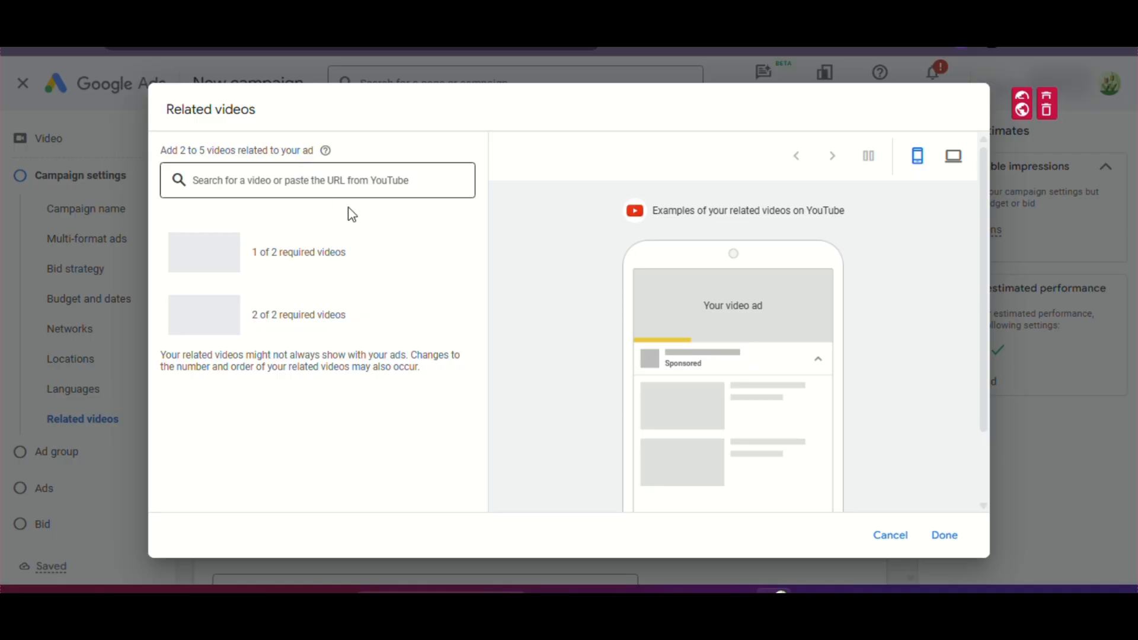
click(890, 536)
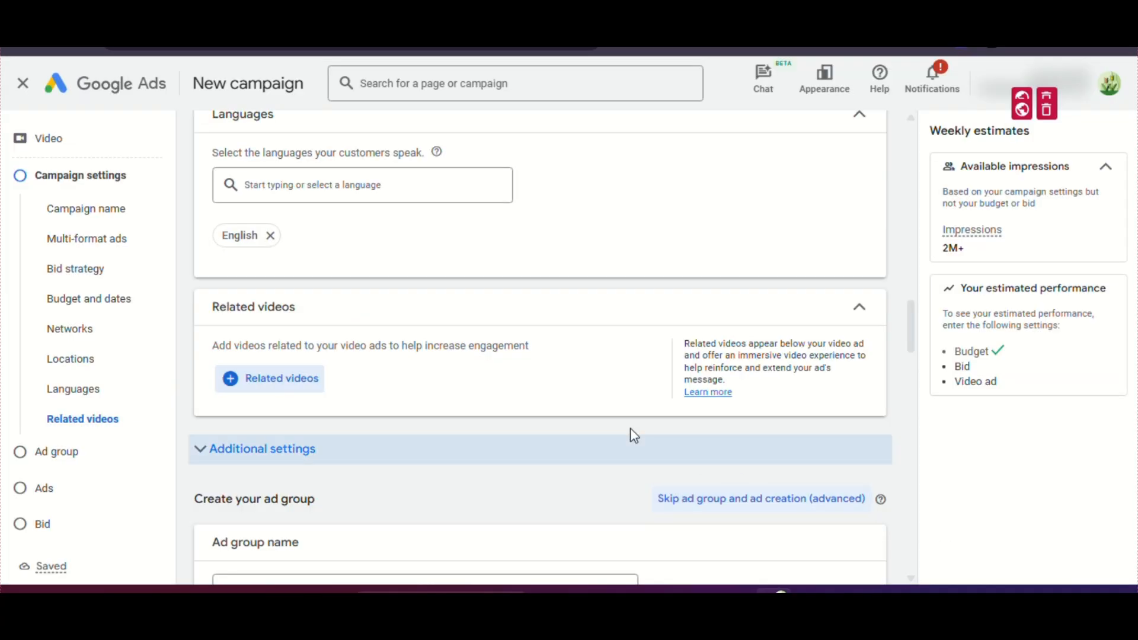
scroll(479, 378, down, 3)
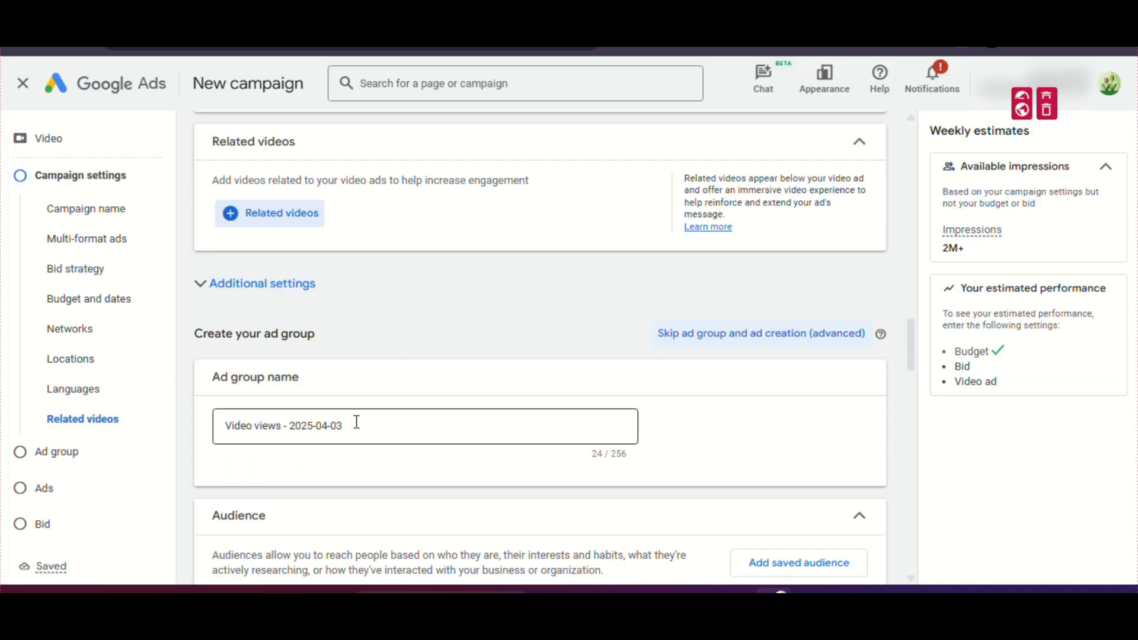
Rename the ad group to "Video views AdGroup- 2025-04-03".
drag(357, 427, 224, 436)
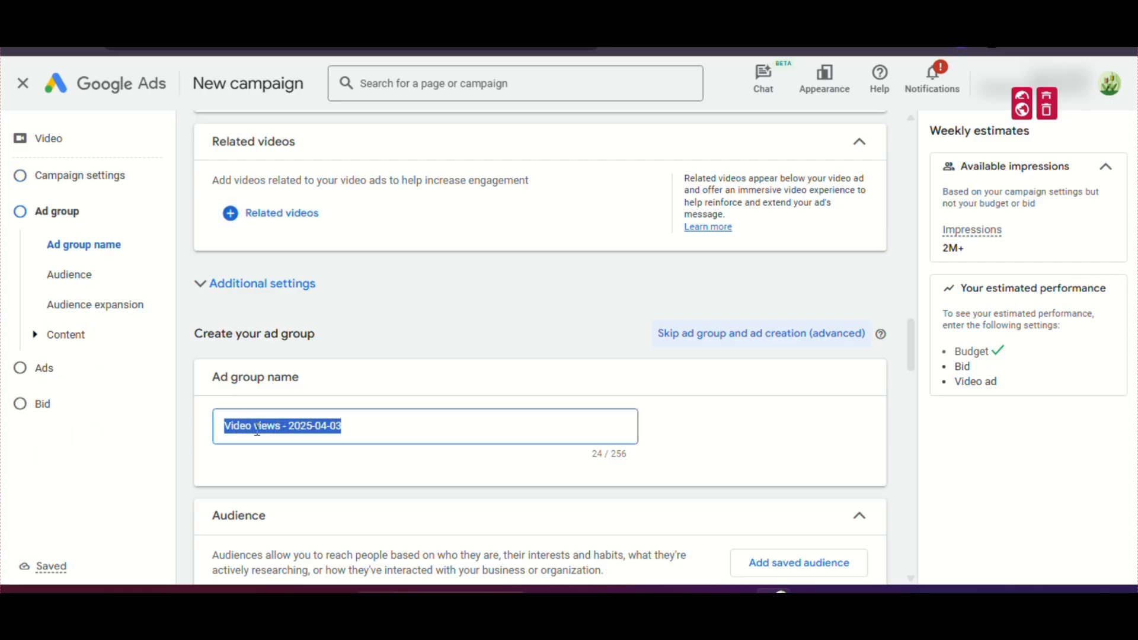
click(303, 428)
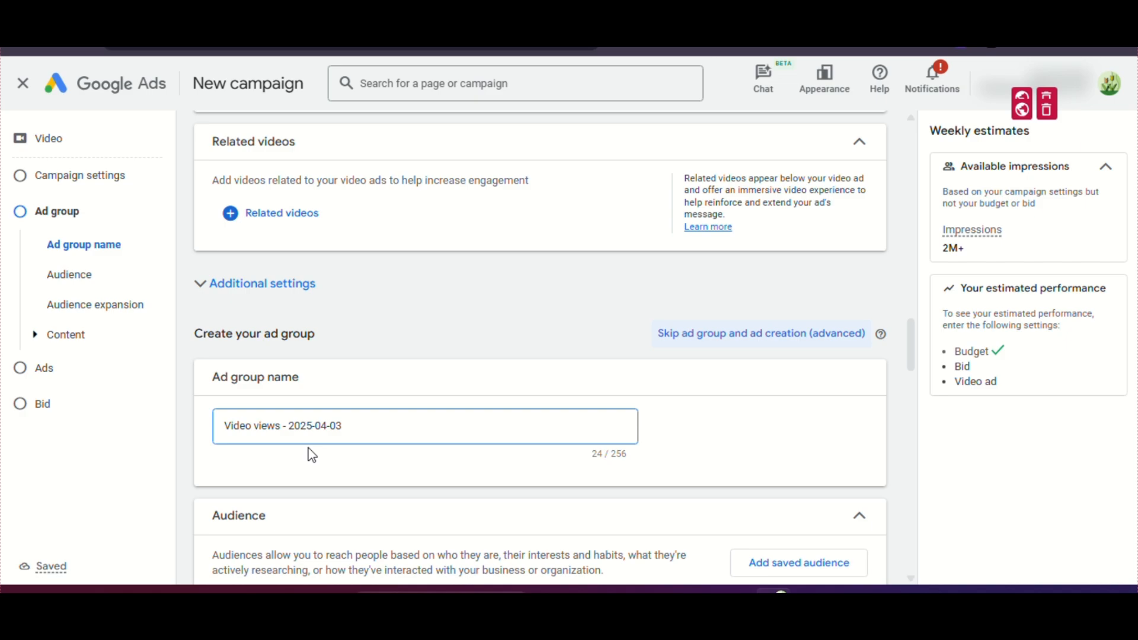
text(Adgrup)
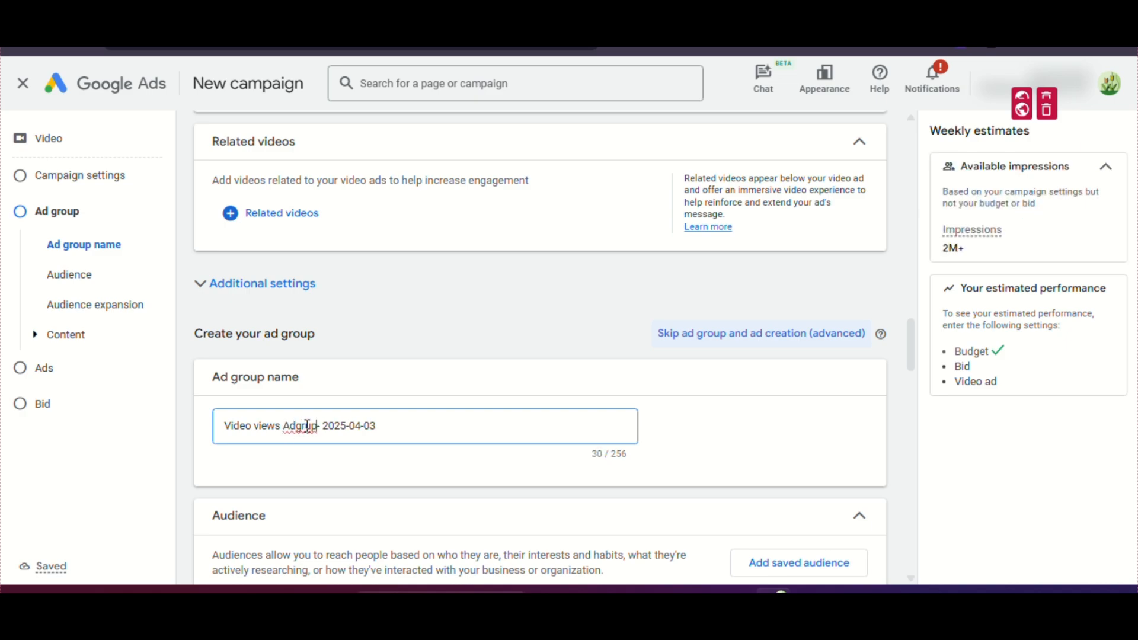
text(o)
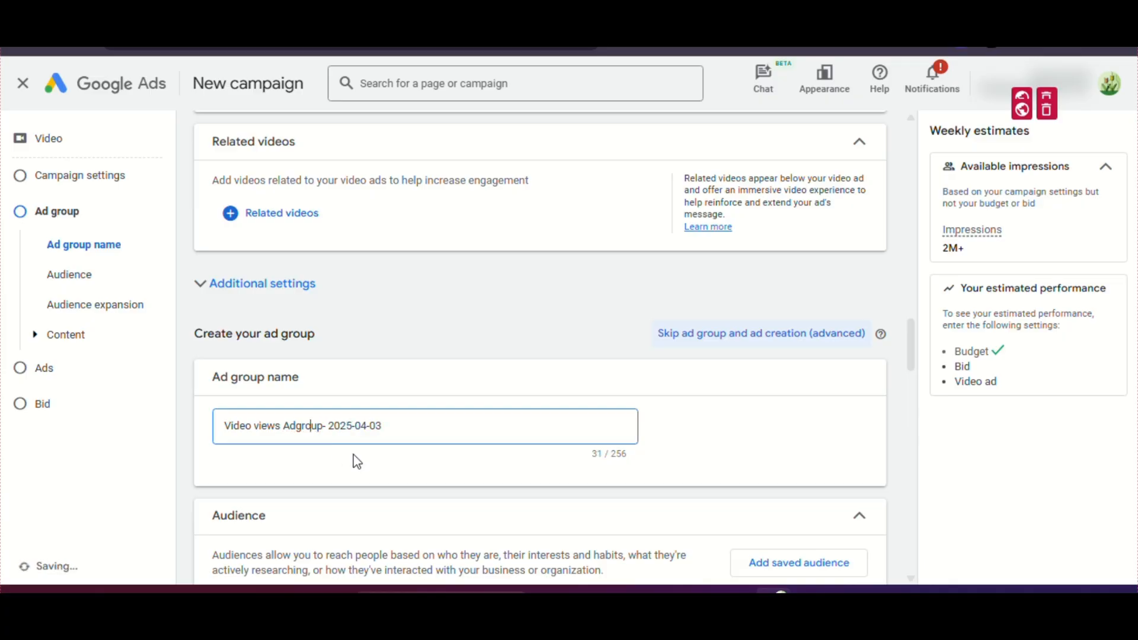
Review the ad group's audience, audience expansion and content targeting sections, including the placement targeting options, without adding any placements.
scroll(451, 439, down, 4)
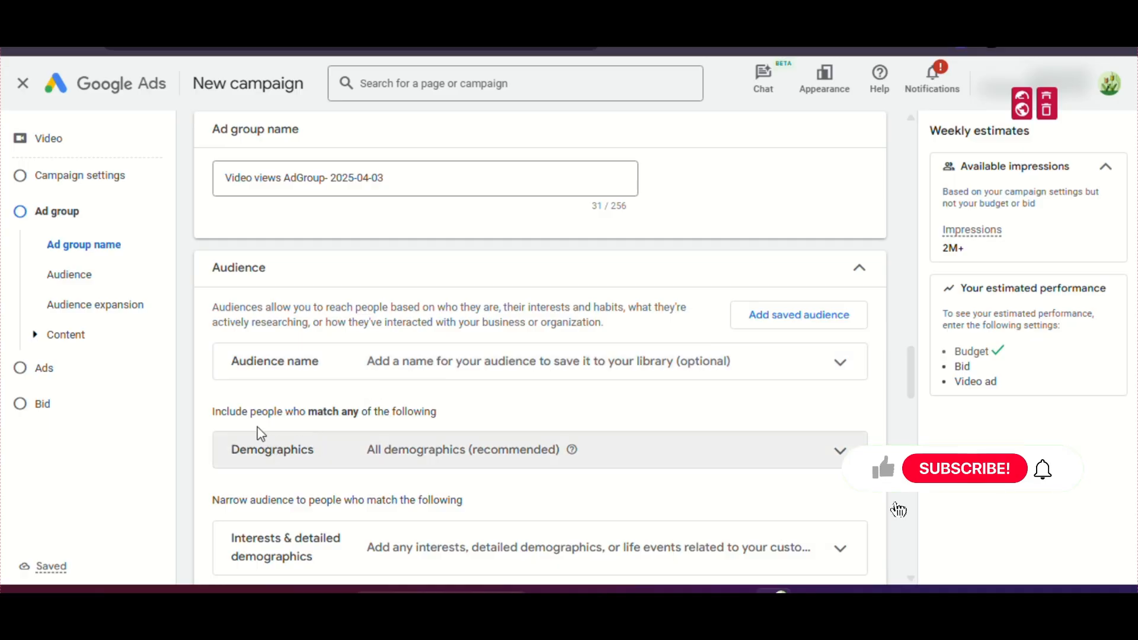
scroll(332, 414, down, 1)
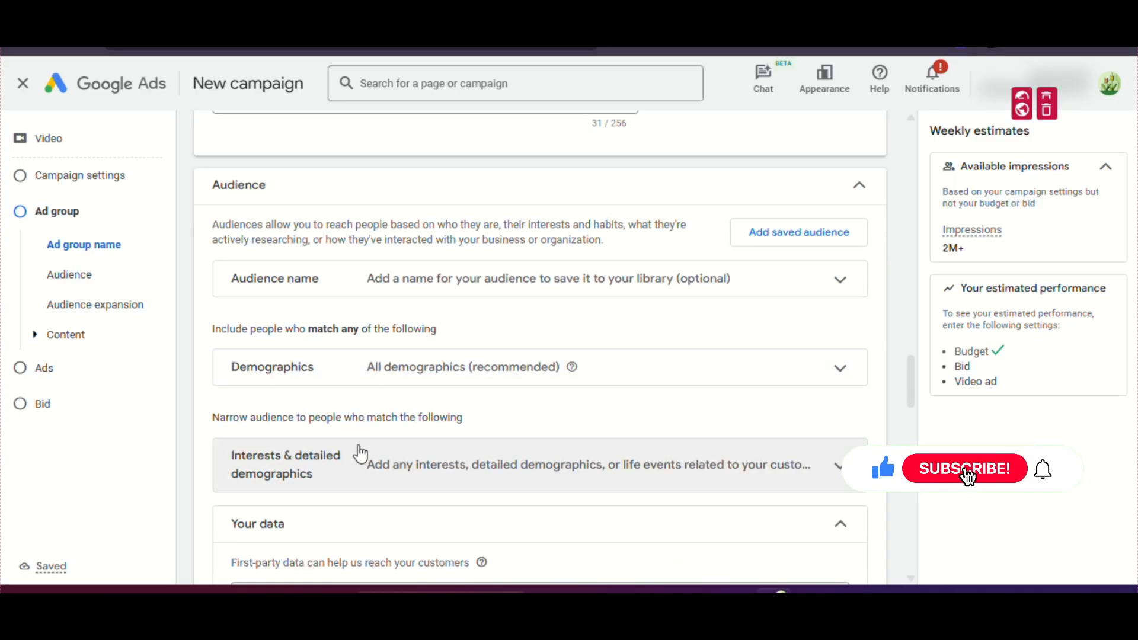
scroll(362, 433, down, 3)
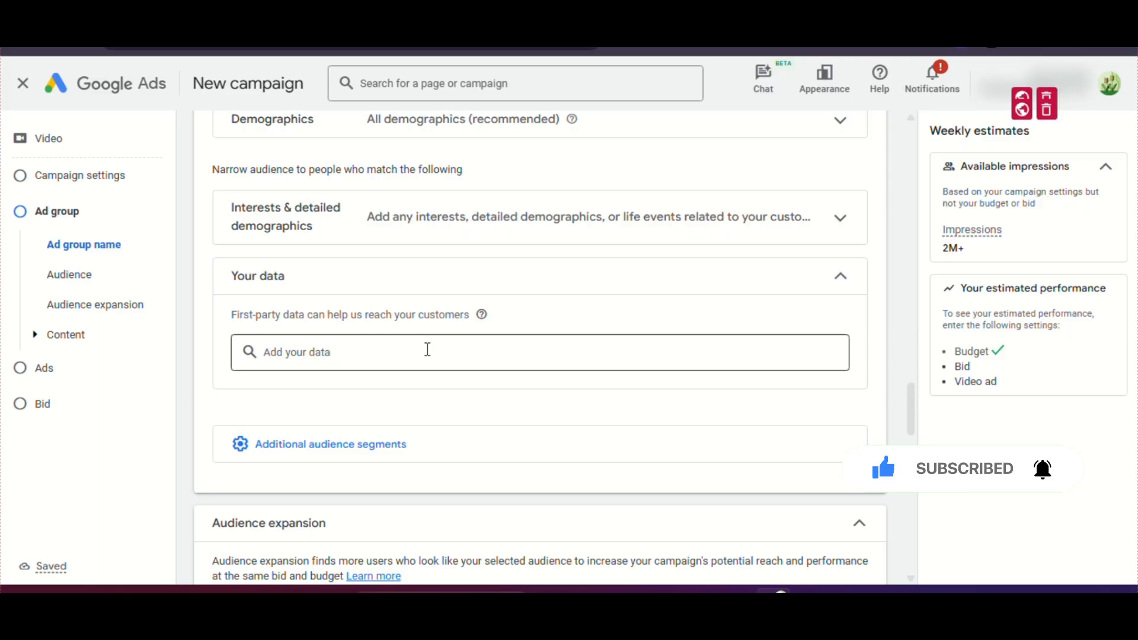
scroll(427, 356, down, 3)
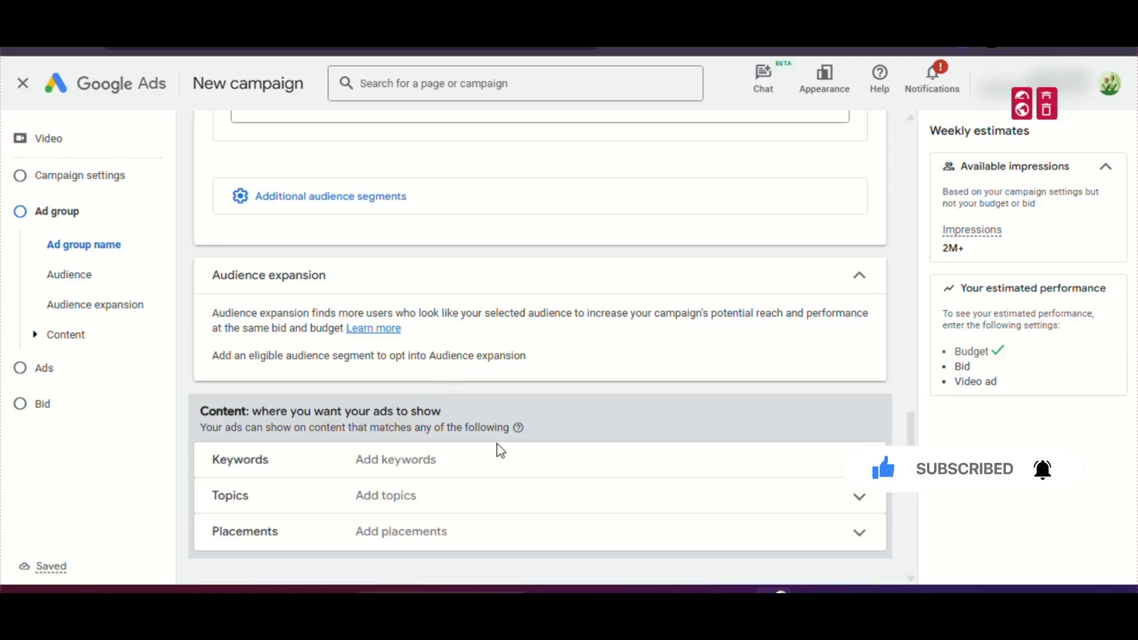
scroll(497, 449, down, 2)
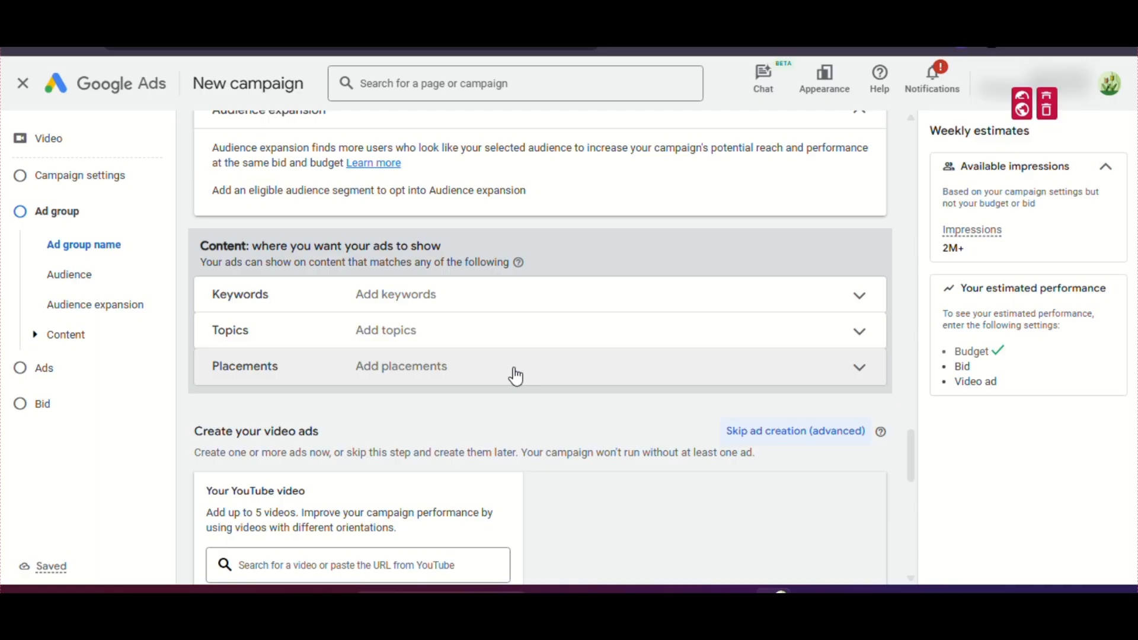
click(516, 376)
scroll(351, 424, down, 2)
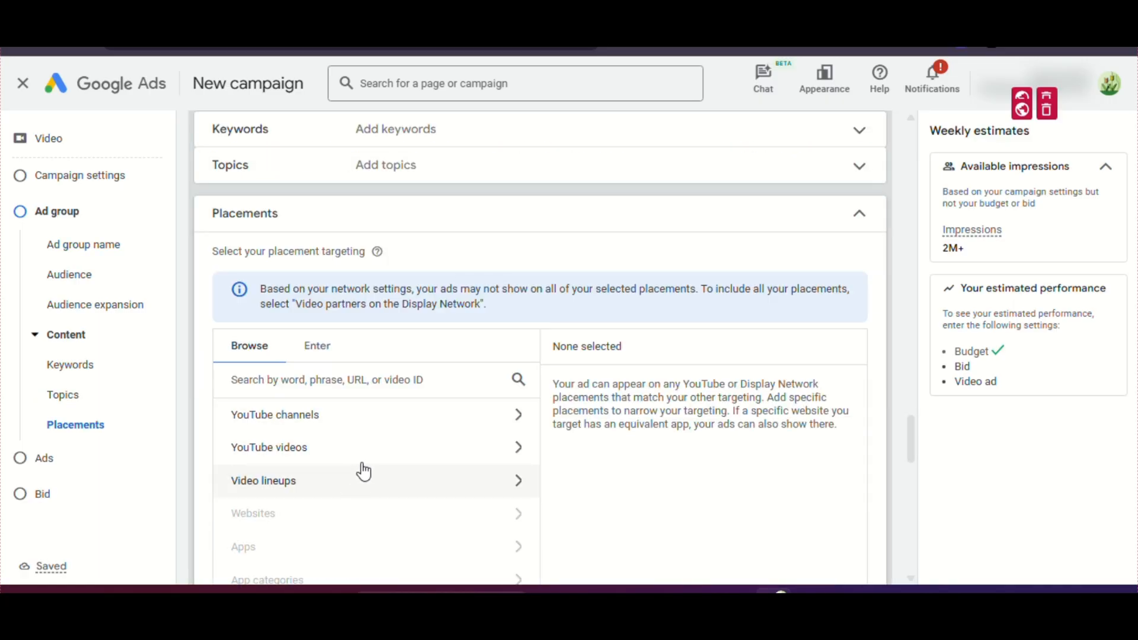
scroll(470, 432, down, 1)
scroll(567, 432, up, 3)
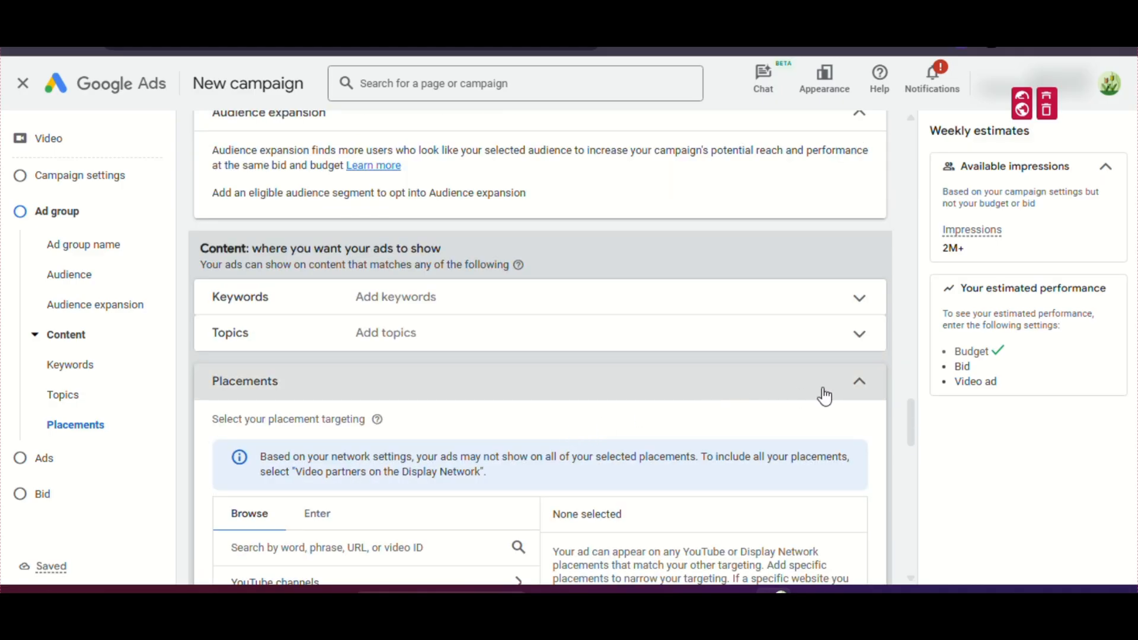
click(858, 384)
scroll(569, 380, down, 2)
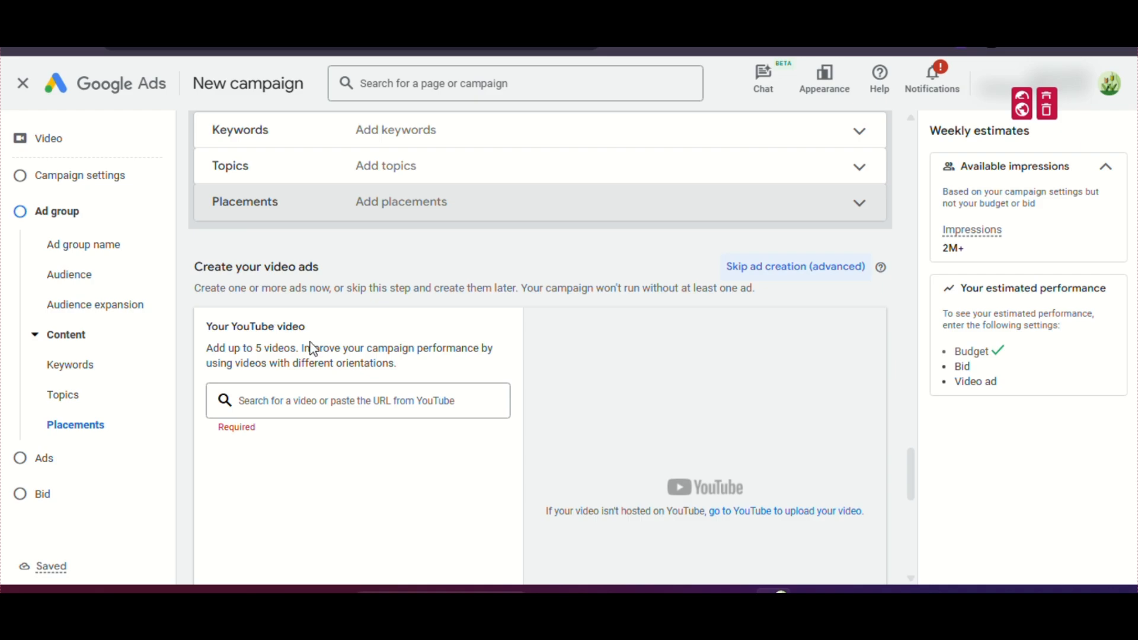
Copy the YouTube video link from the Video note in Notepad and paste it into Google Ads as the ad's YouTube video.
click(350, 415)
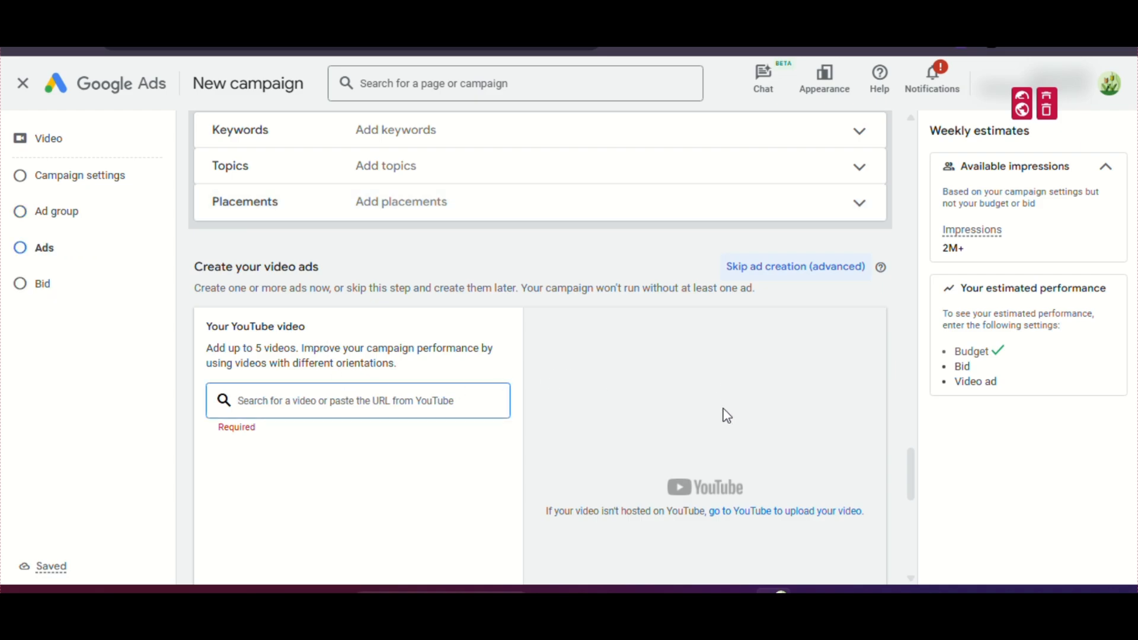
click(472, 589)
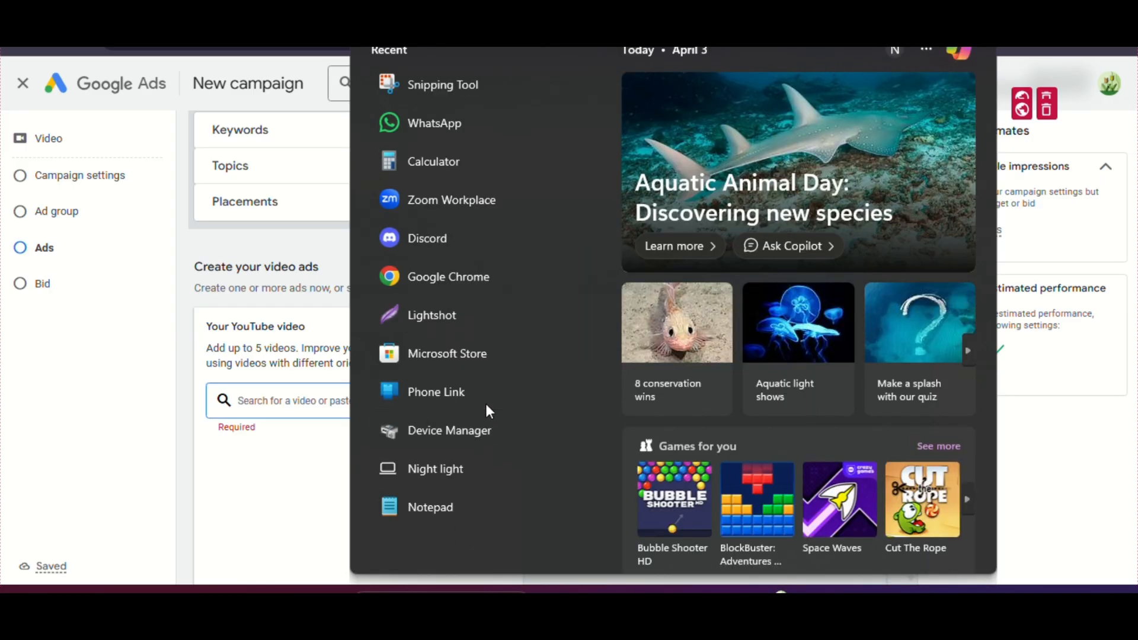
click(446, 510)
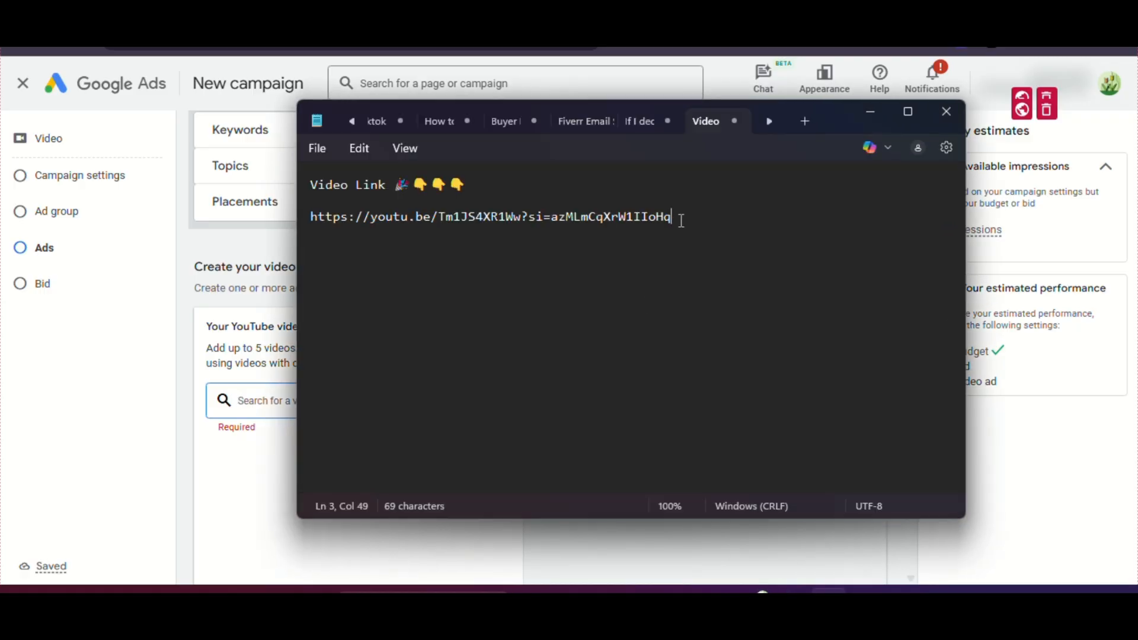
drag(673, 217, 306, 213)
key(ctrl+c)
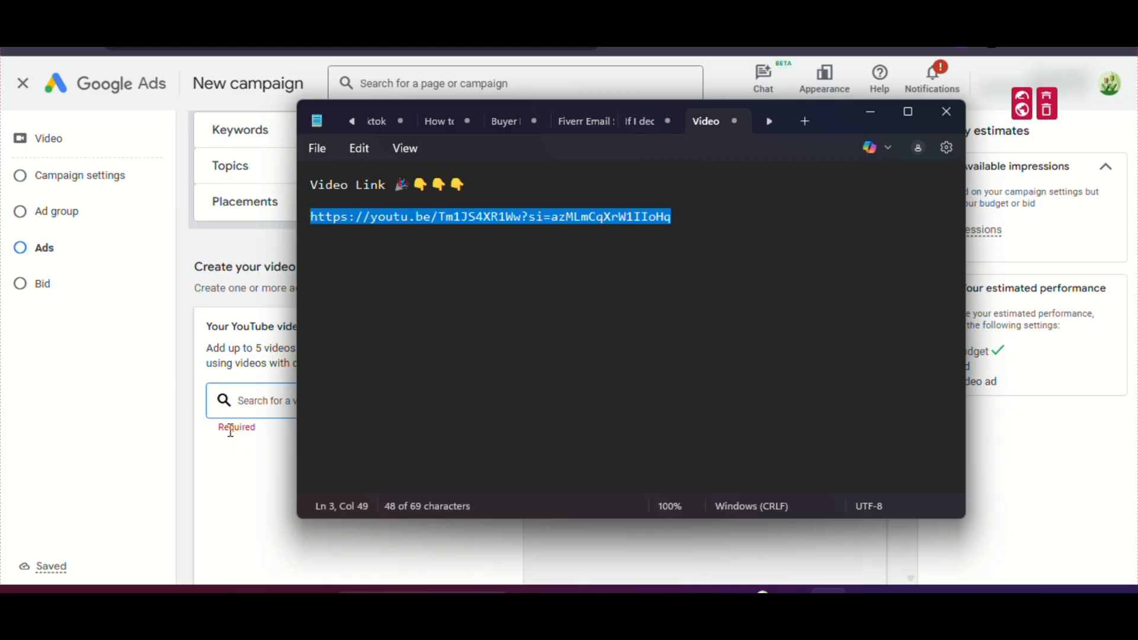
click(247, 408)
key(ctrl+v)
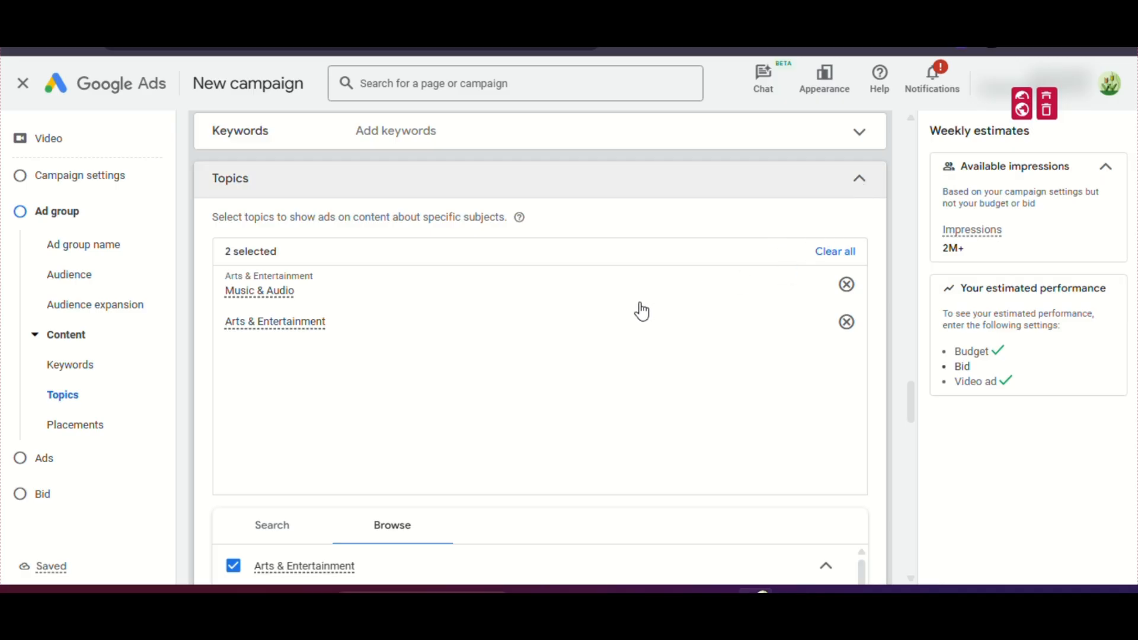
scroll(643, 346, down, 3)
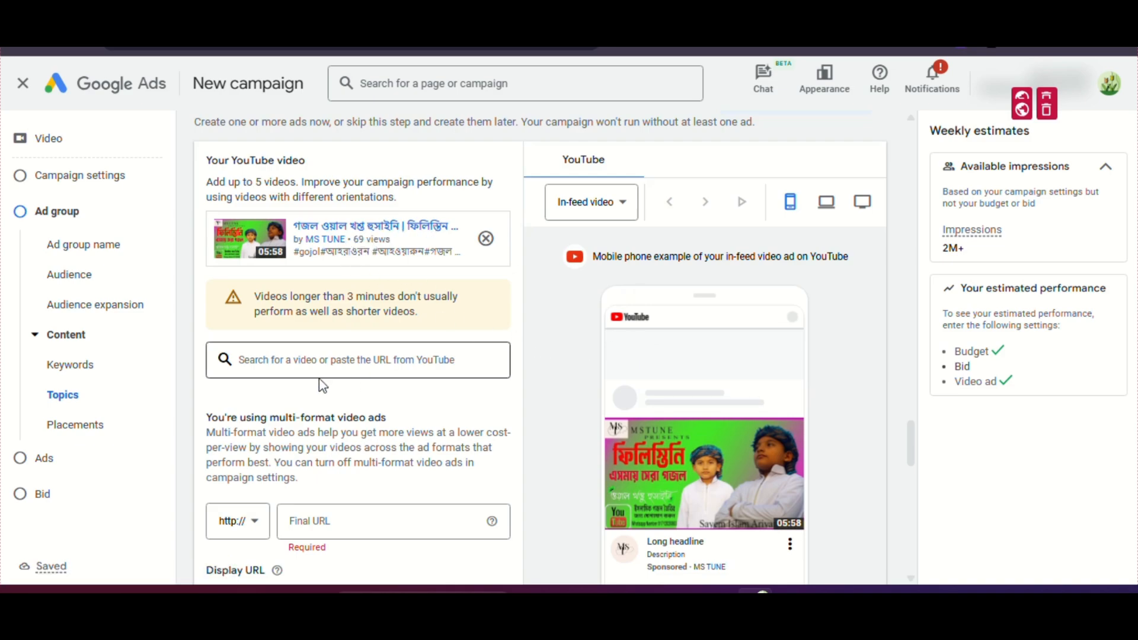
scroll(391, 385, down, 3)
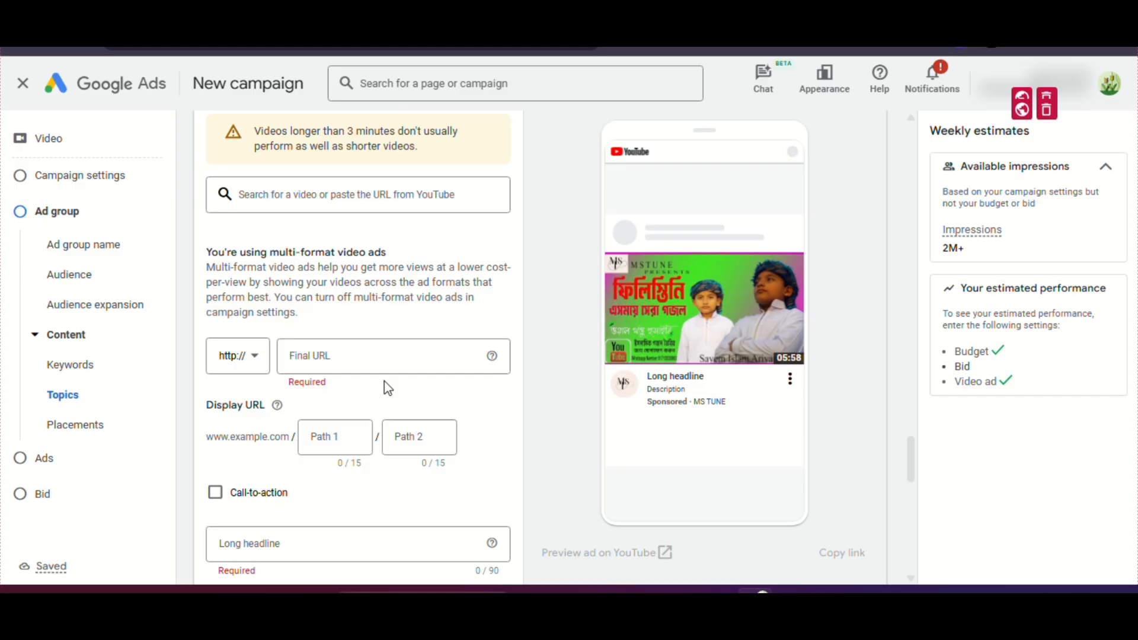
click(337, 354)
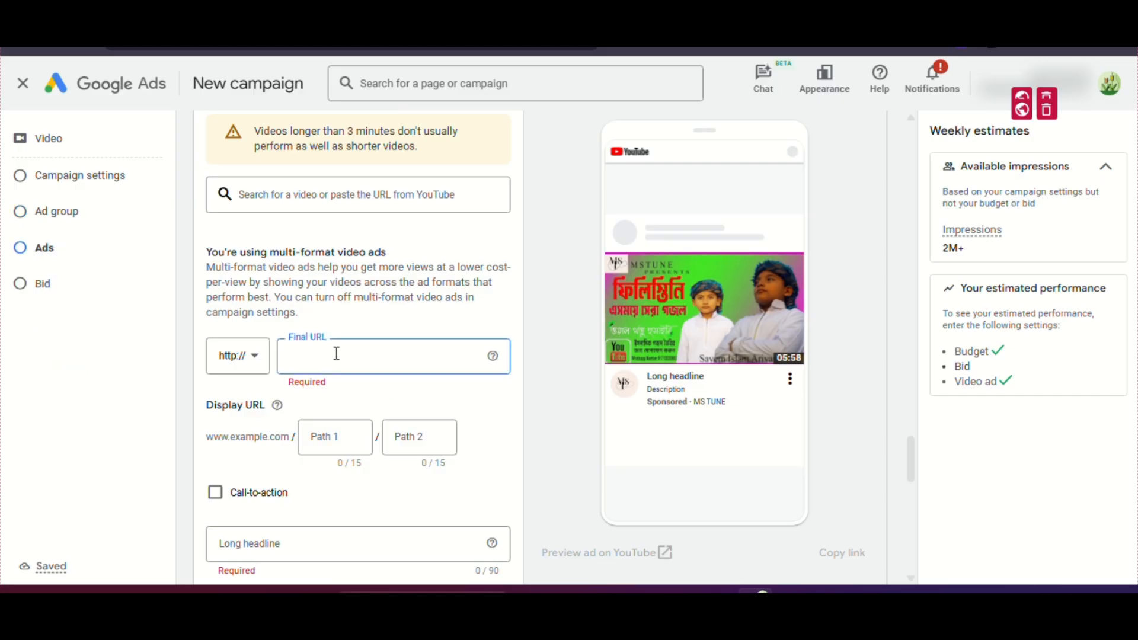
key(ctrl+v)
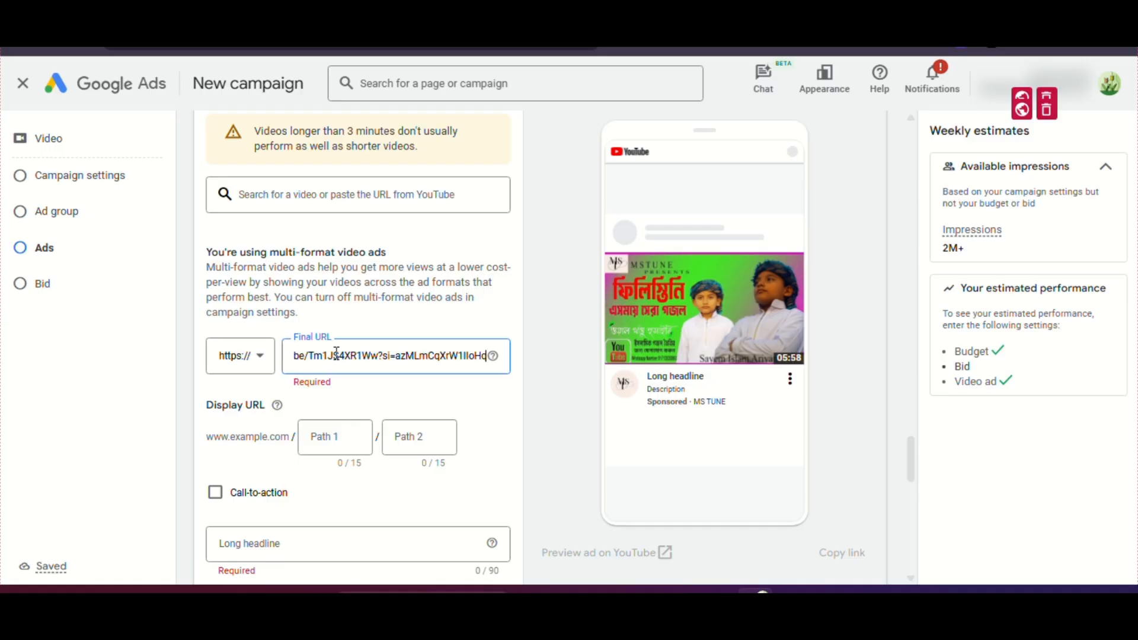
key(Left)
key(Left)
key(Left)
key(Left)
key(Left)
key(Left)
key(Left)
key(Left)
key(Left)
key(Left)
key(Left)
key(Left)
key(Left)
key(Left)
key(Left)
key(Left)
key(Left)
key(Left)
key(Left)
key(Left)
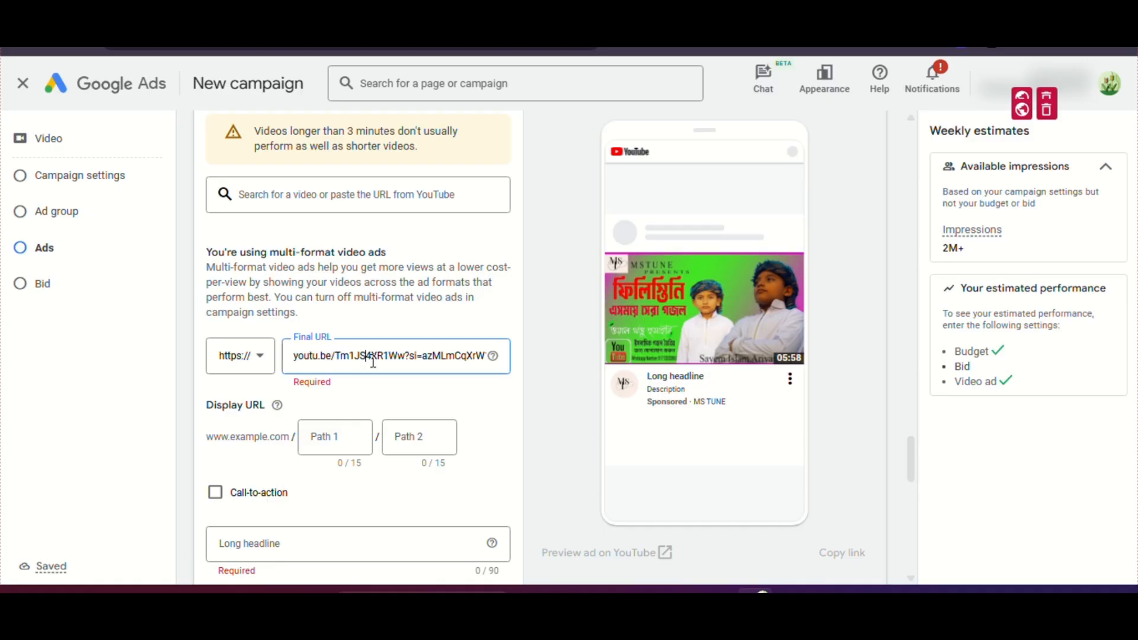
click(369, 393)
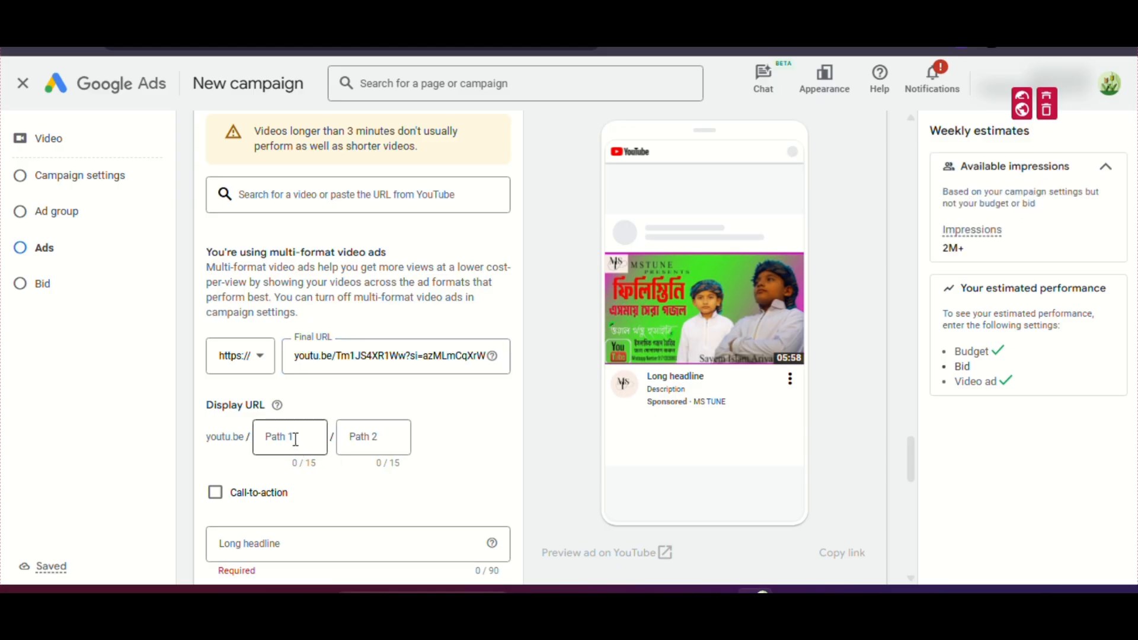
Enable the call-to-action for the video ad and choose "Watch now" as its text, leaving the display URL paths empty.
scroll(373, 438, down, 1)
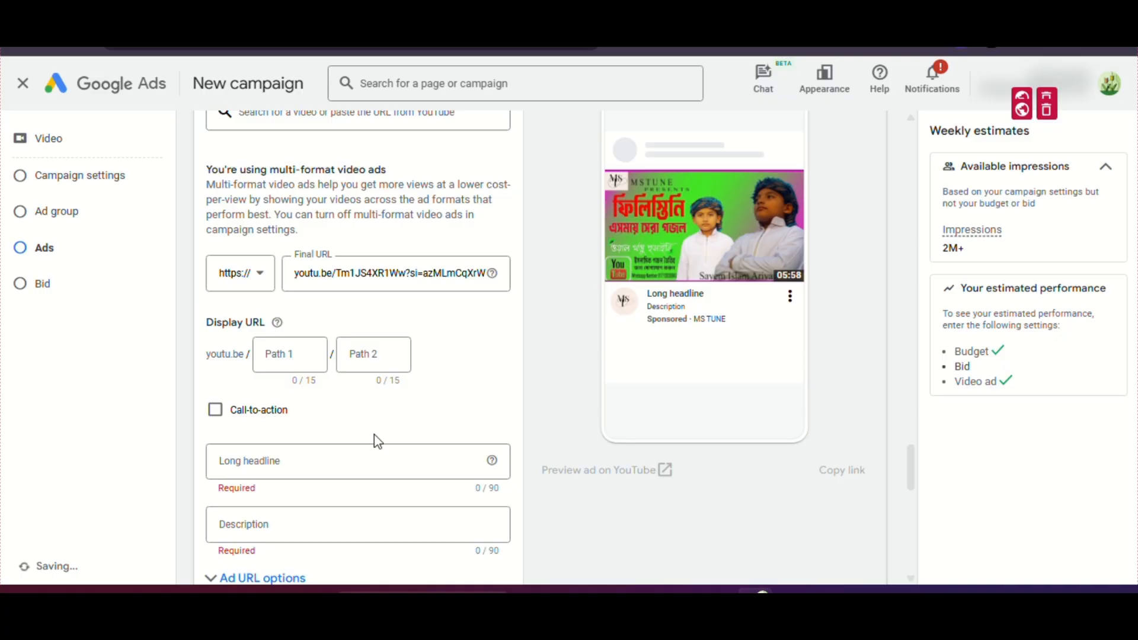
click(217, 410)
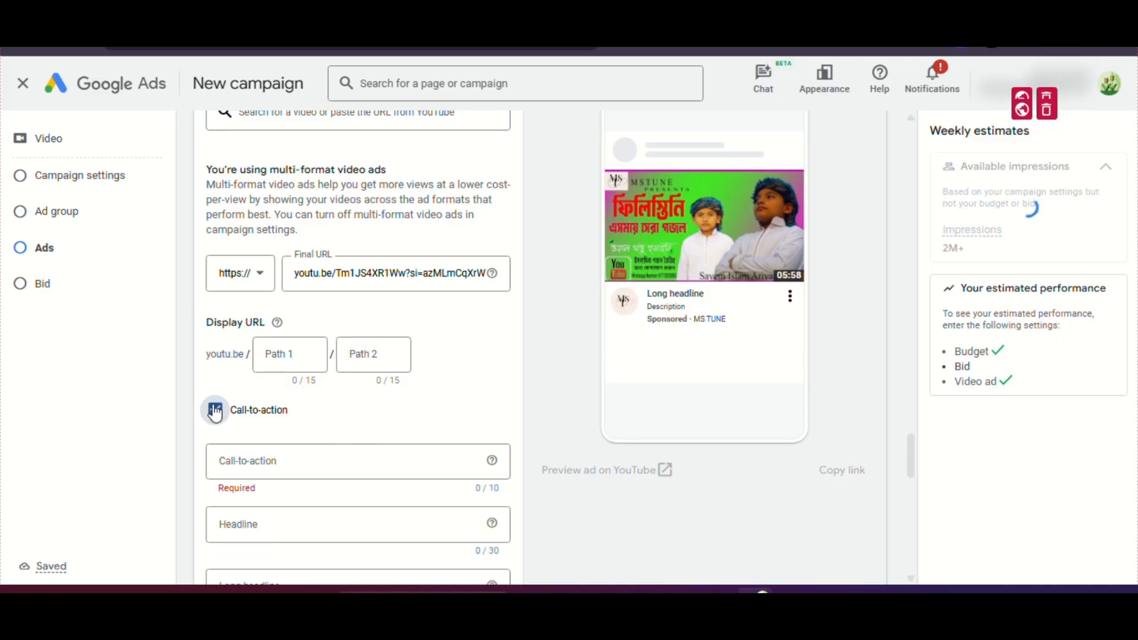
click(303, 464)
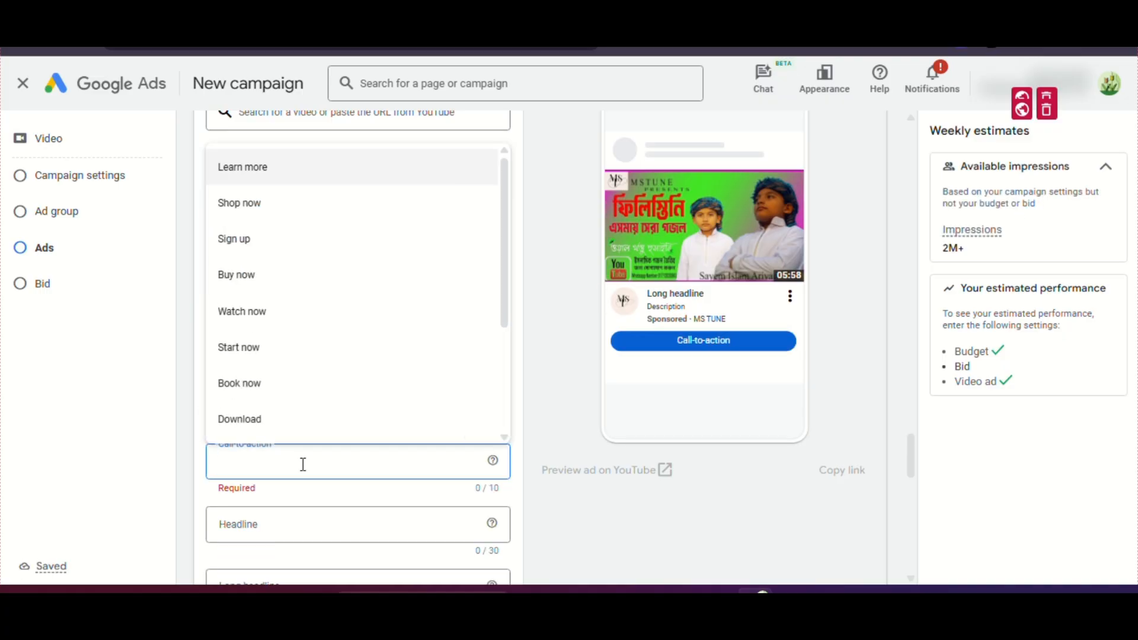
click(285, 323)
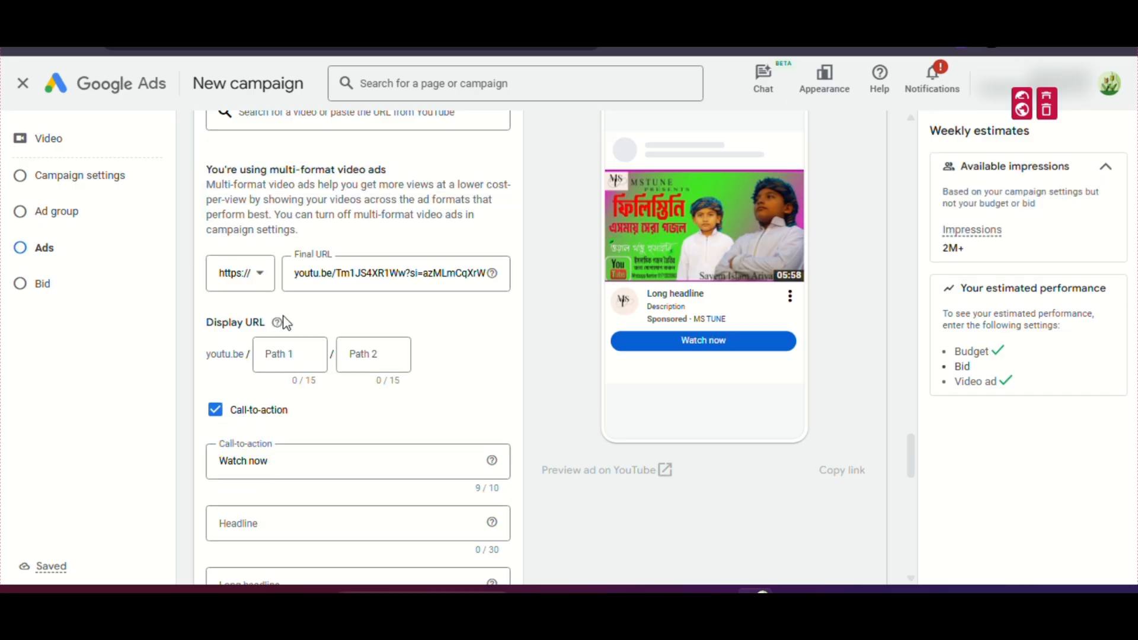
Go through the ad's headline, long headline, description and companion banner settings, and review the ad text alongside the in-feed preview.
scroll(355, 451, down, 2)
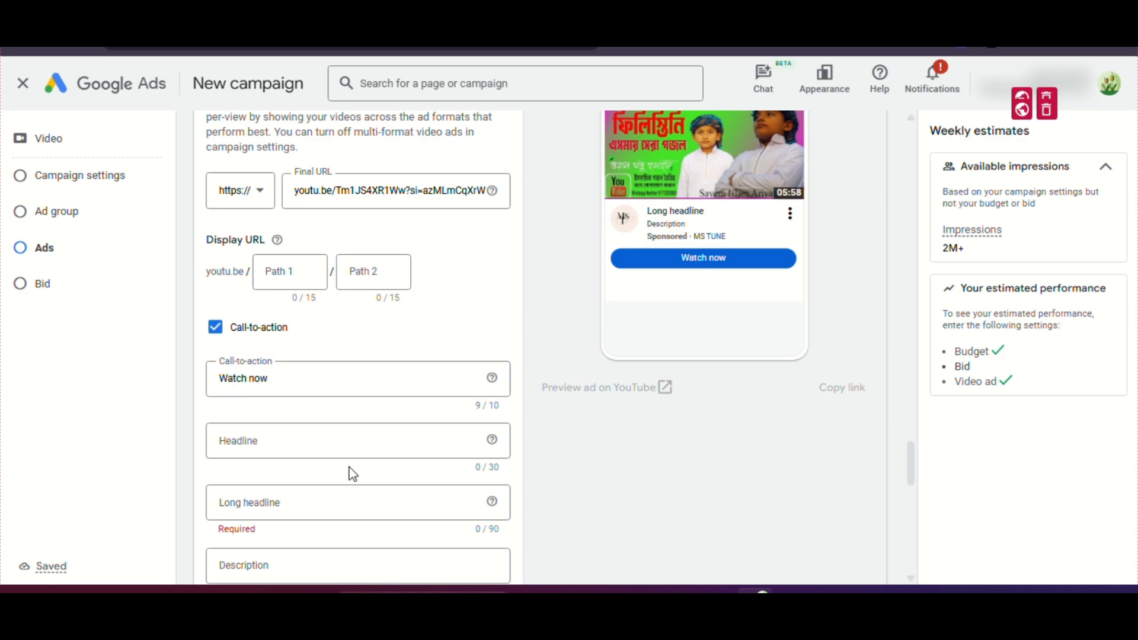
click(280, 442)
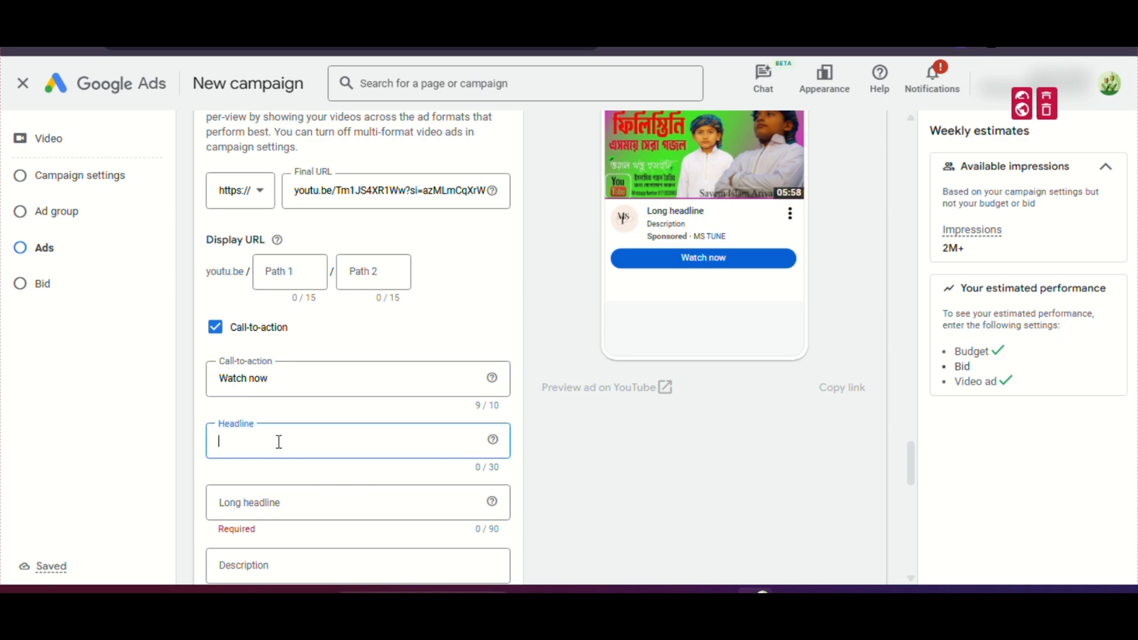
click(324, 504)
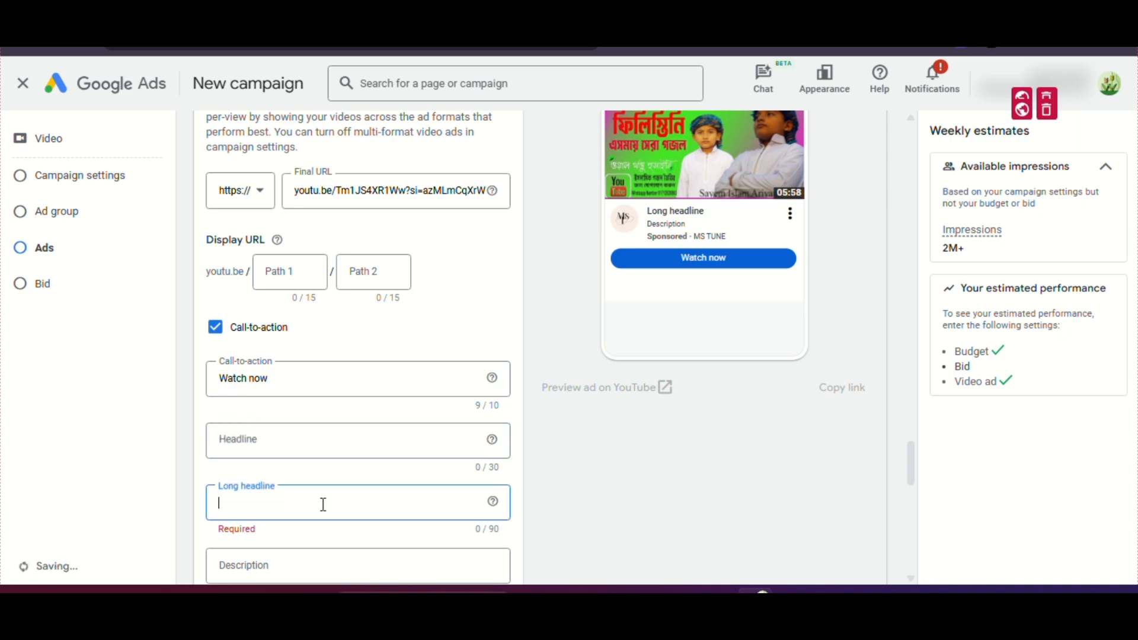
scroll(322, 507, down, 2)
click(312, 482)
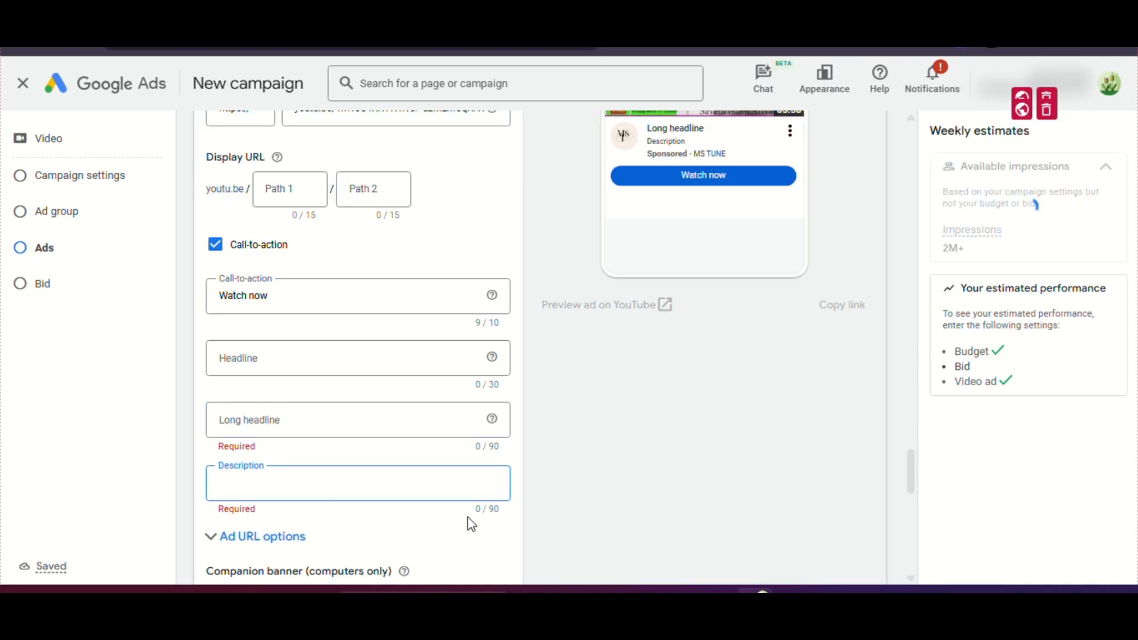
scroll(365, 472, down, 2)
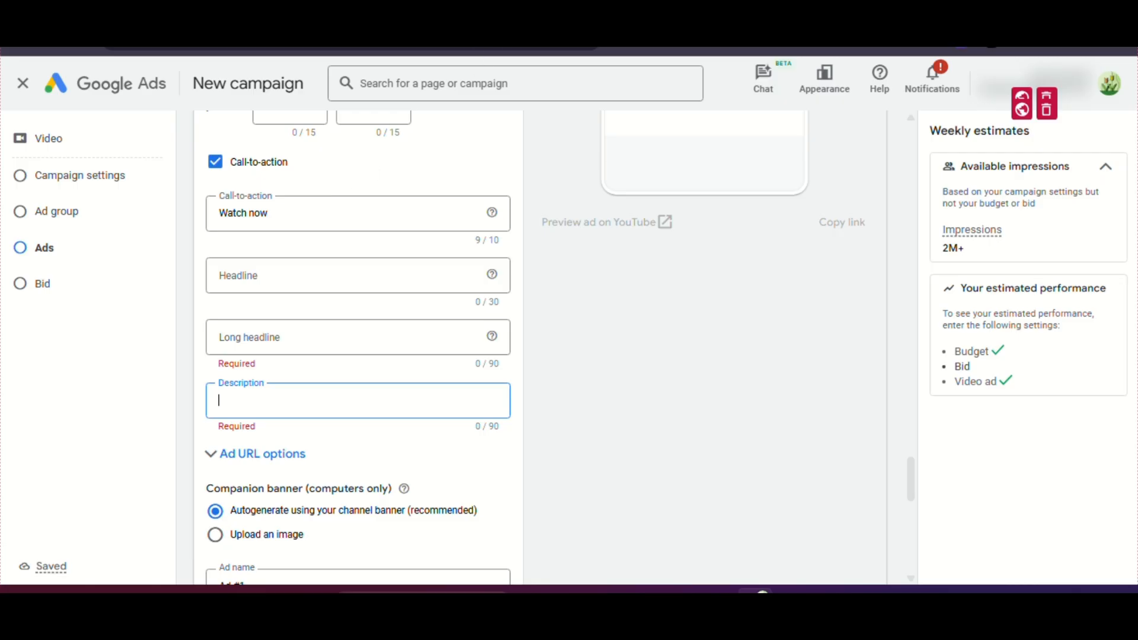
scroll(328, 204, up, 8)
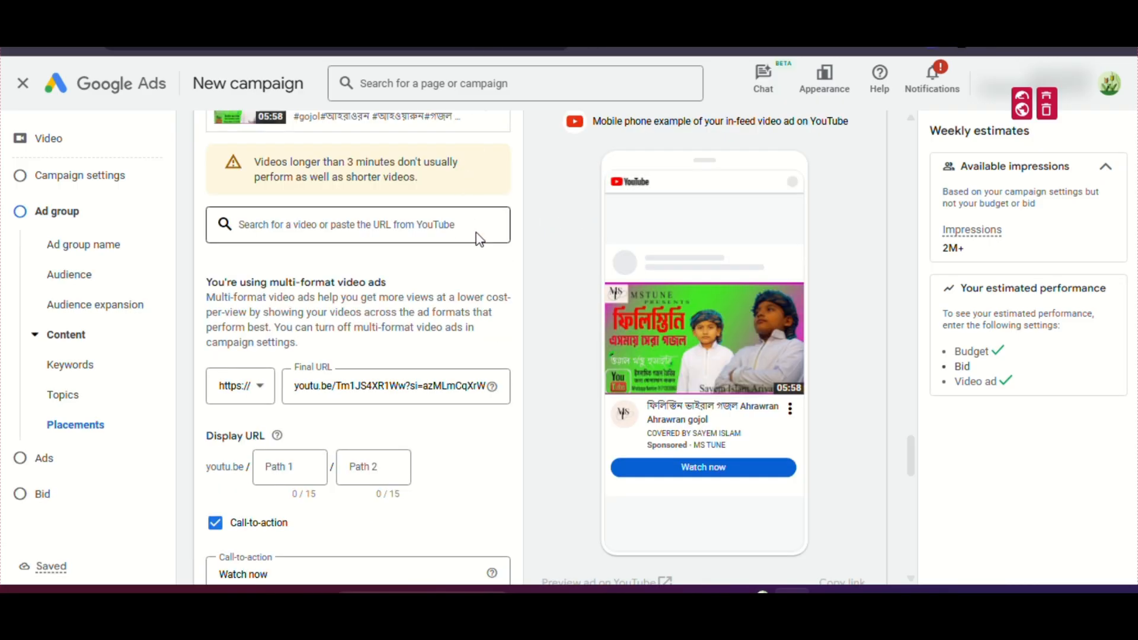
scroll(479, 249, down, 4)
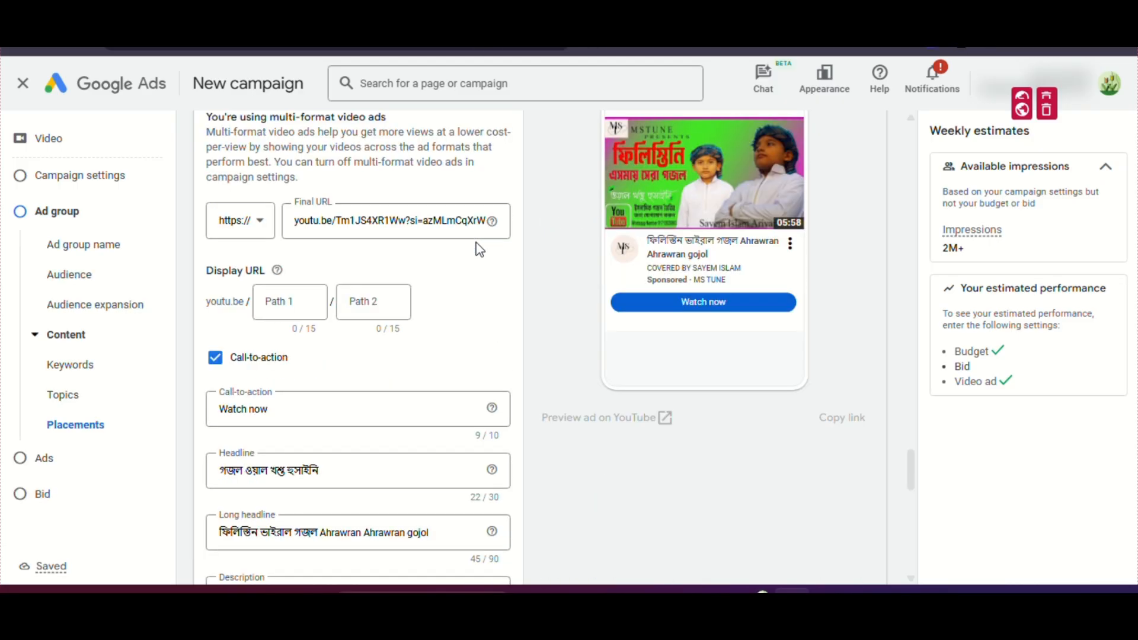
scroll(480, 249, down, 2)
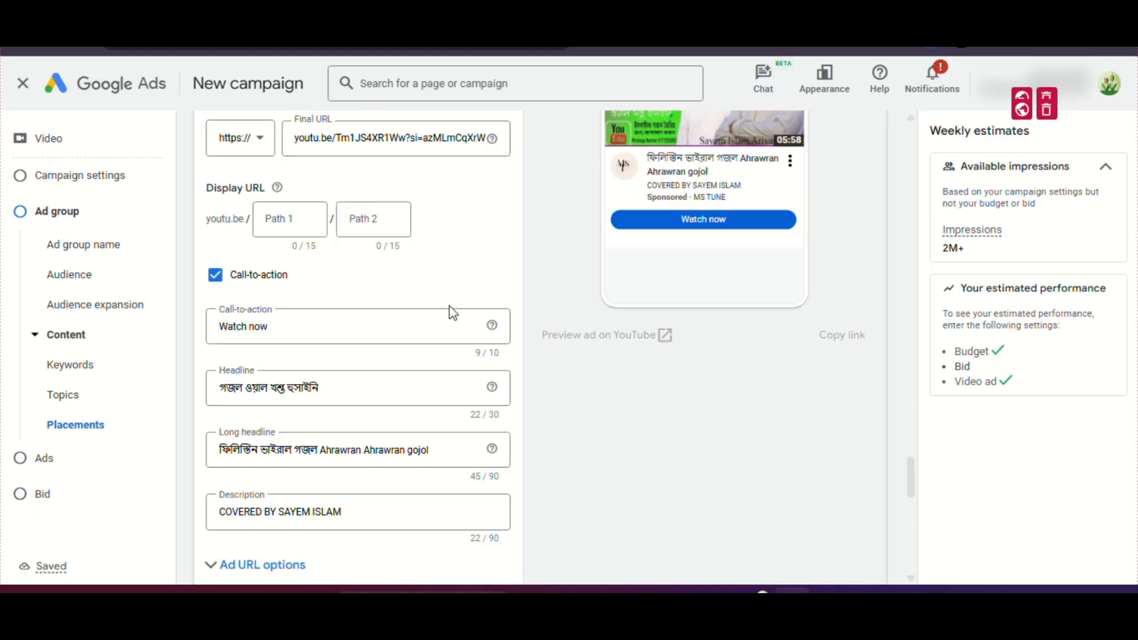
Look over the video ad's remaining settings and check the ad listed in the ad creation section.
scroll(557, 369, up, 8)
scroll(559, 369, down, 10)
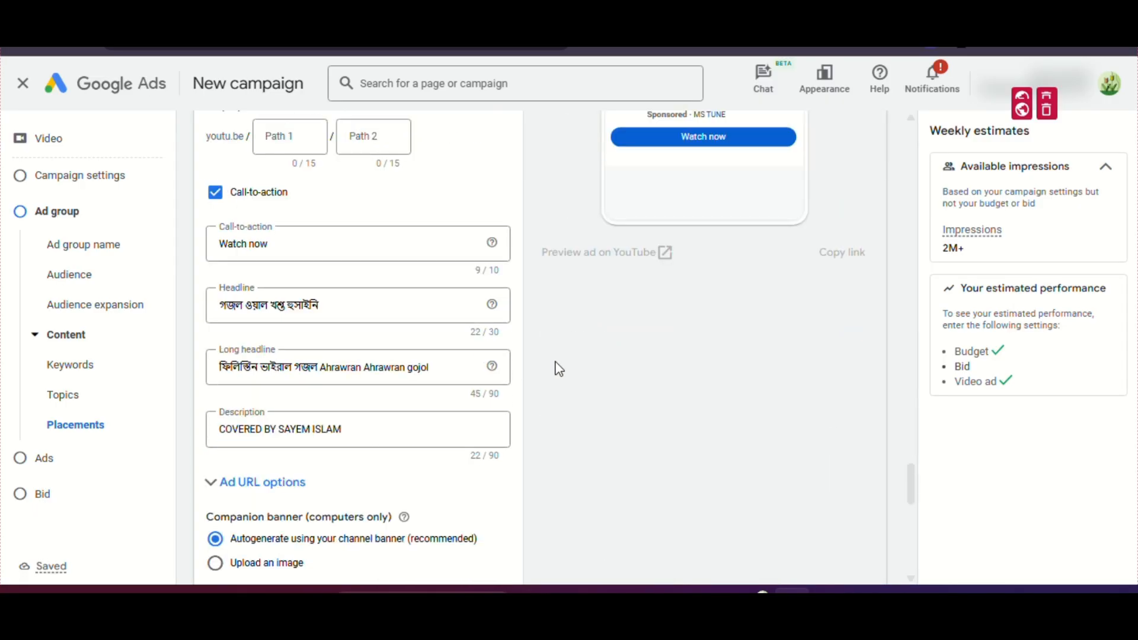
scroll(557, 368, down, 14)
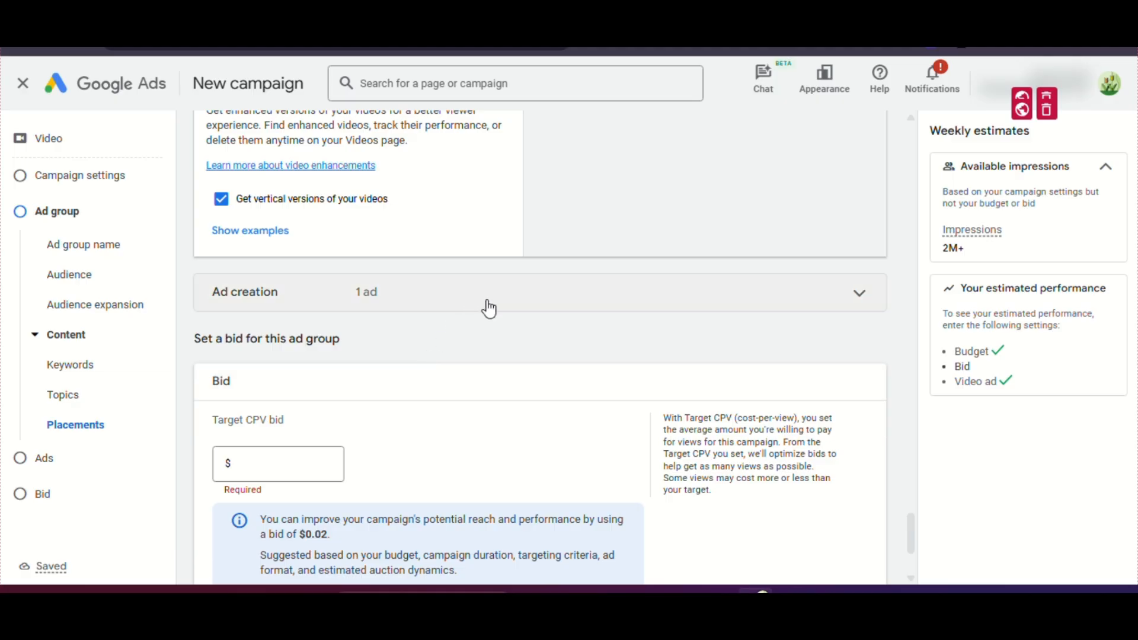
click(485, 307)
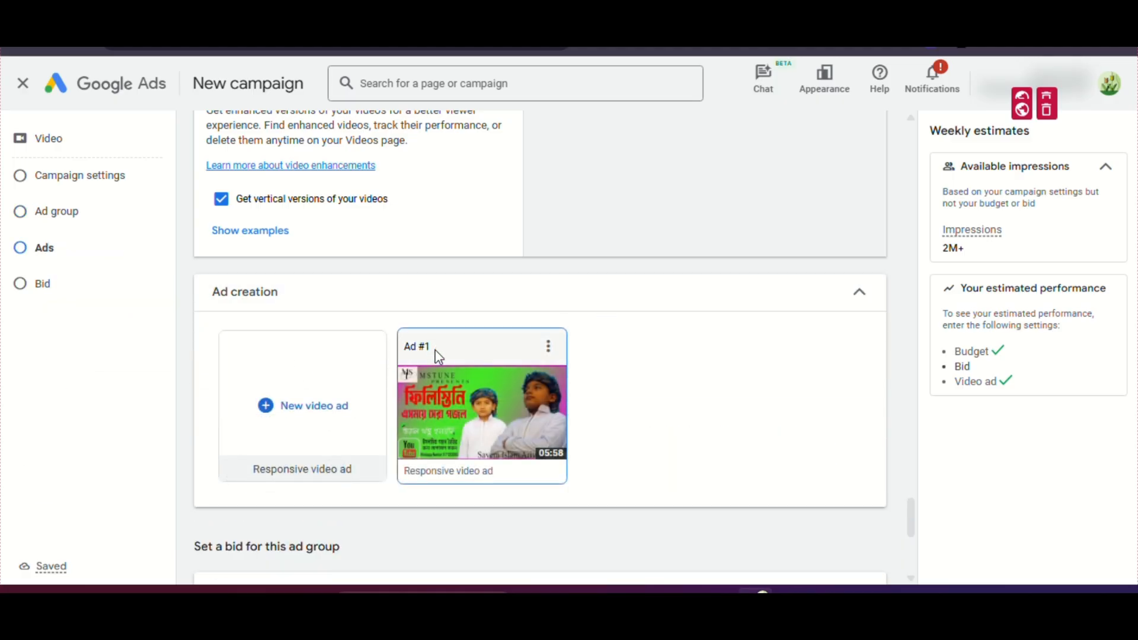
click(861, 297)
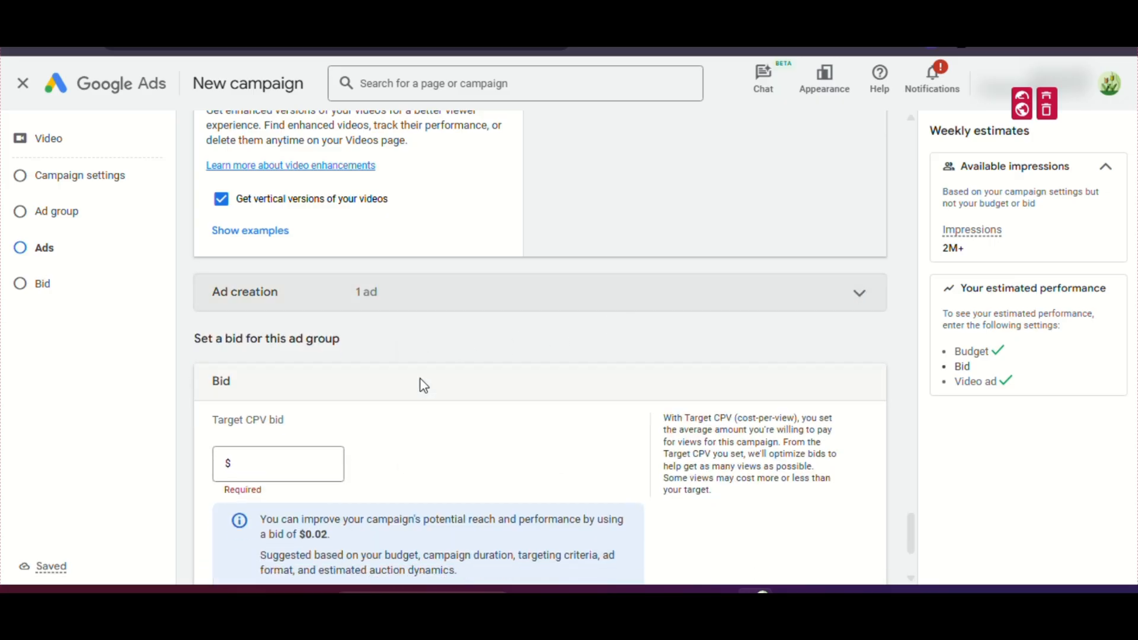
Set the ad group's target CPV bid to $0.03.
click(301, 466)
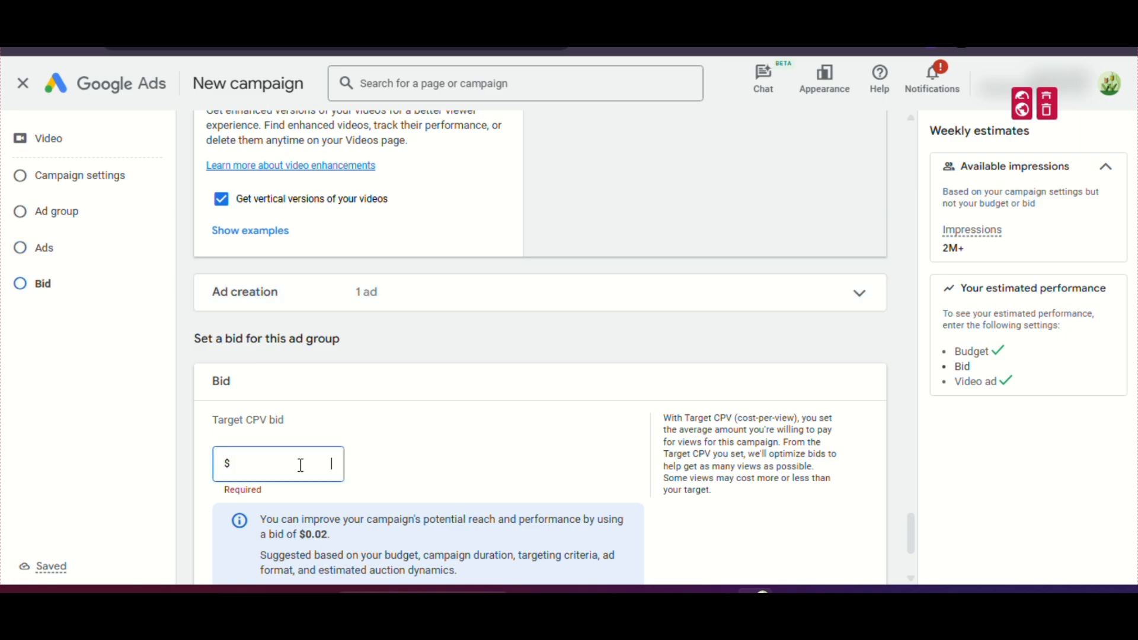
text(0)
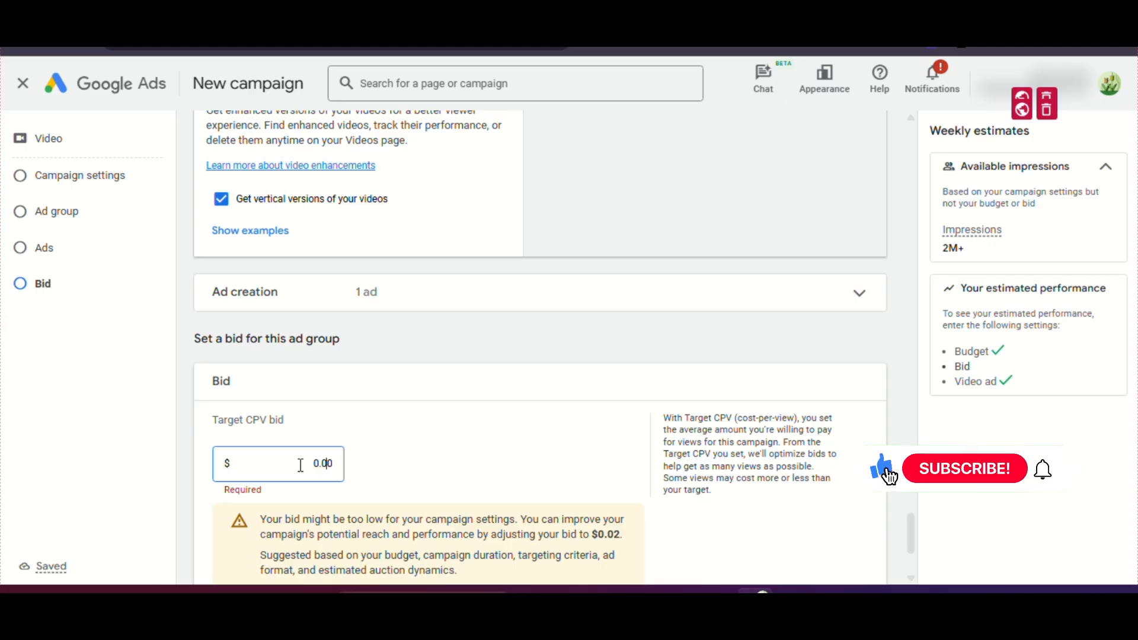
text(3)
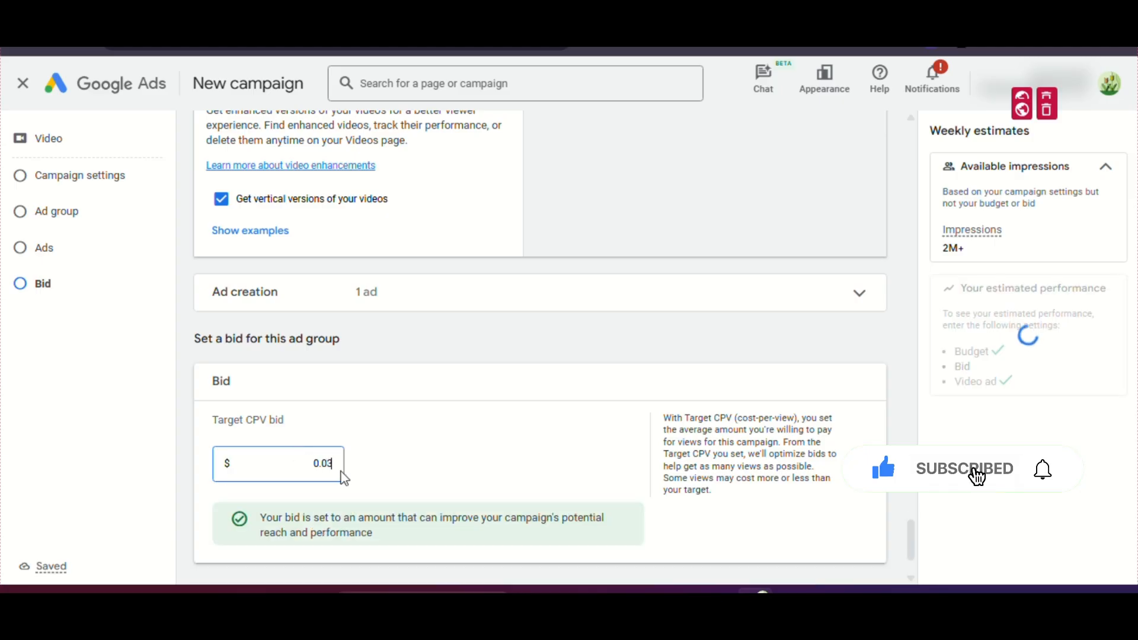
click(415, 428)
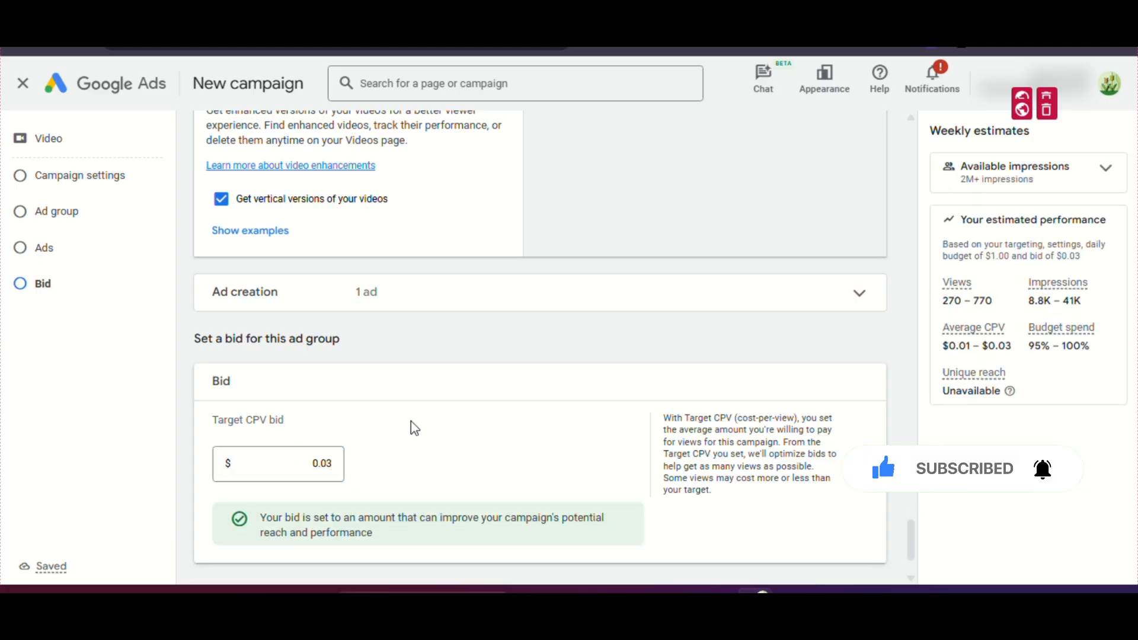
Create the campaign, review its settings summary and continue to the campaign overview.
scroll(415, 427, down, 3)
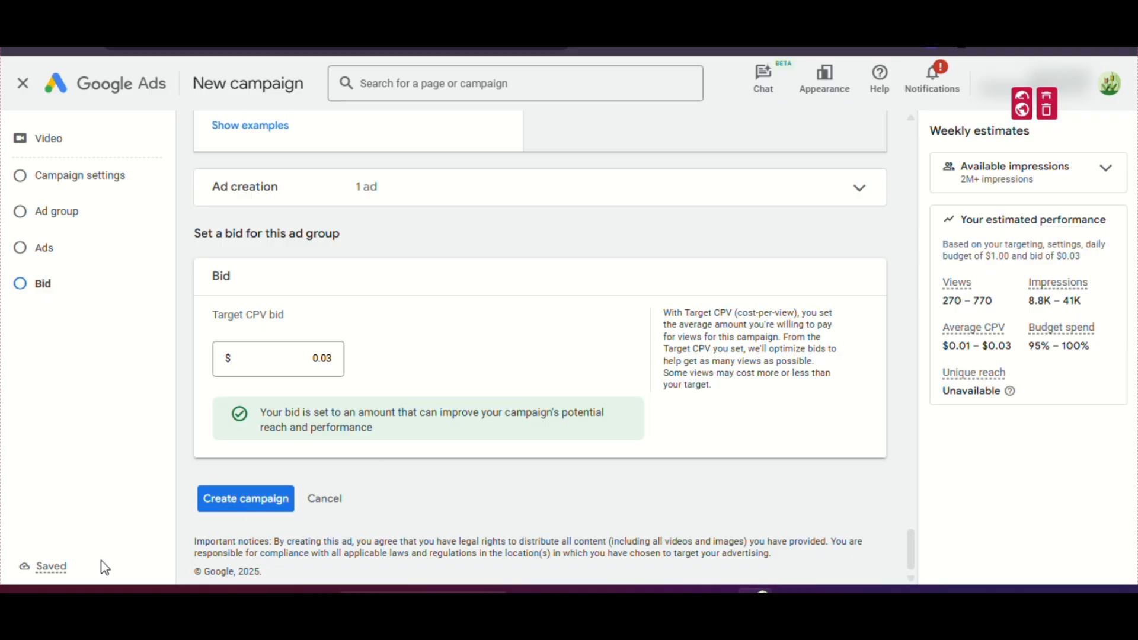
click(241, 510)
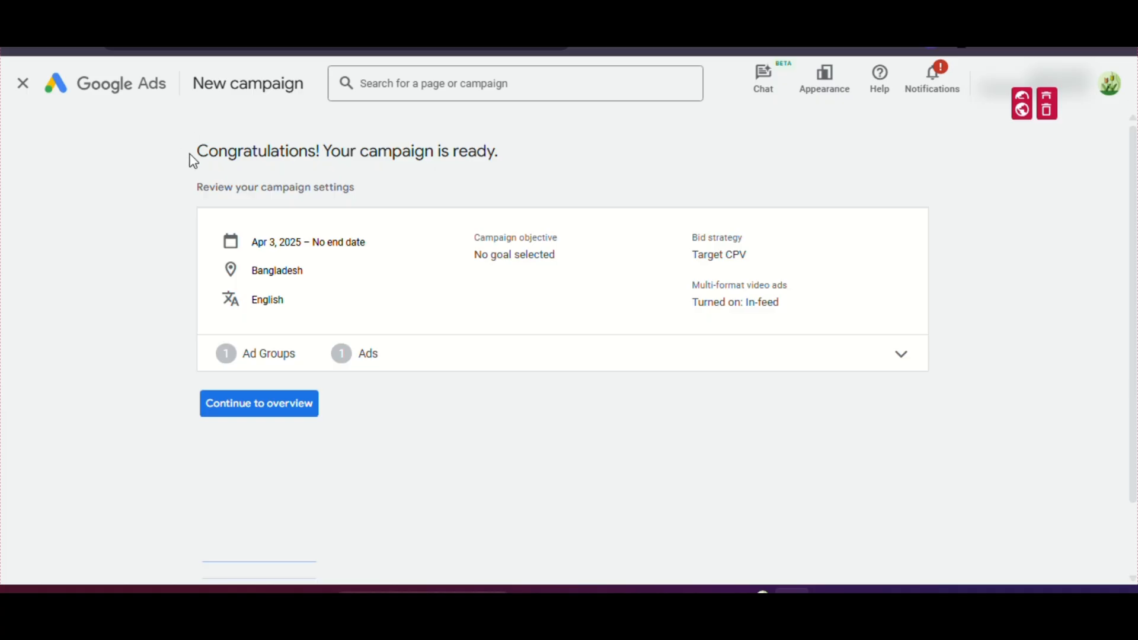
drag(190, 156, 511, 163)
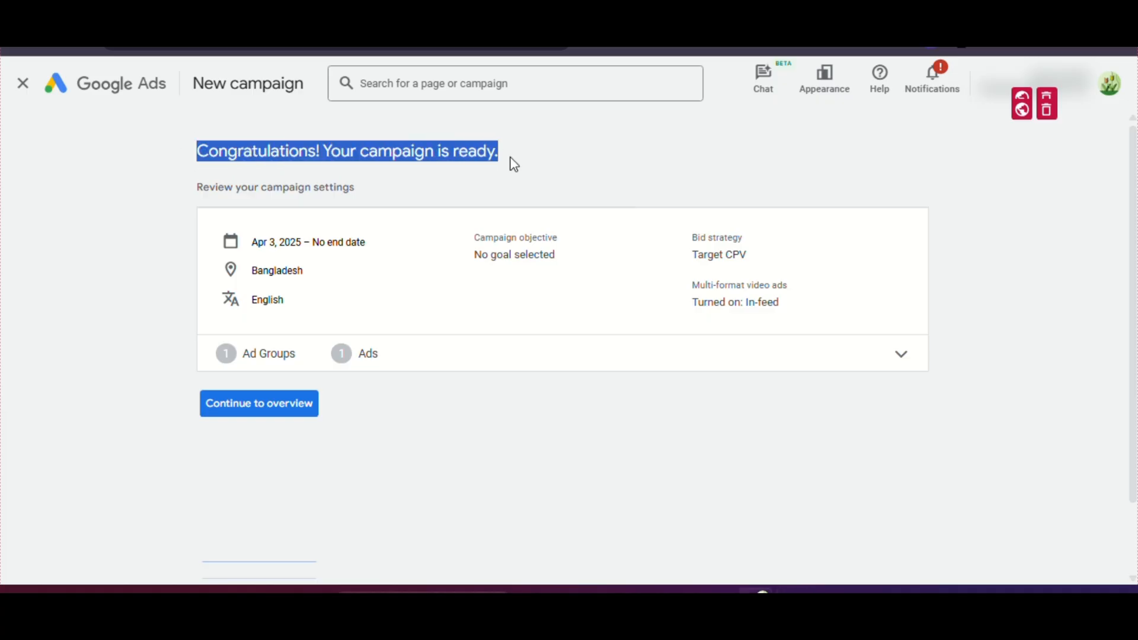
click(641, 165)
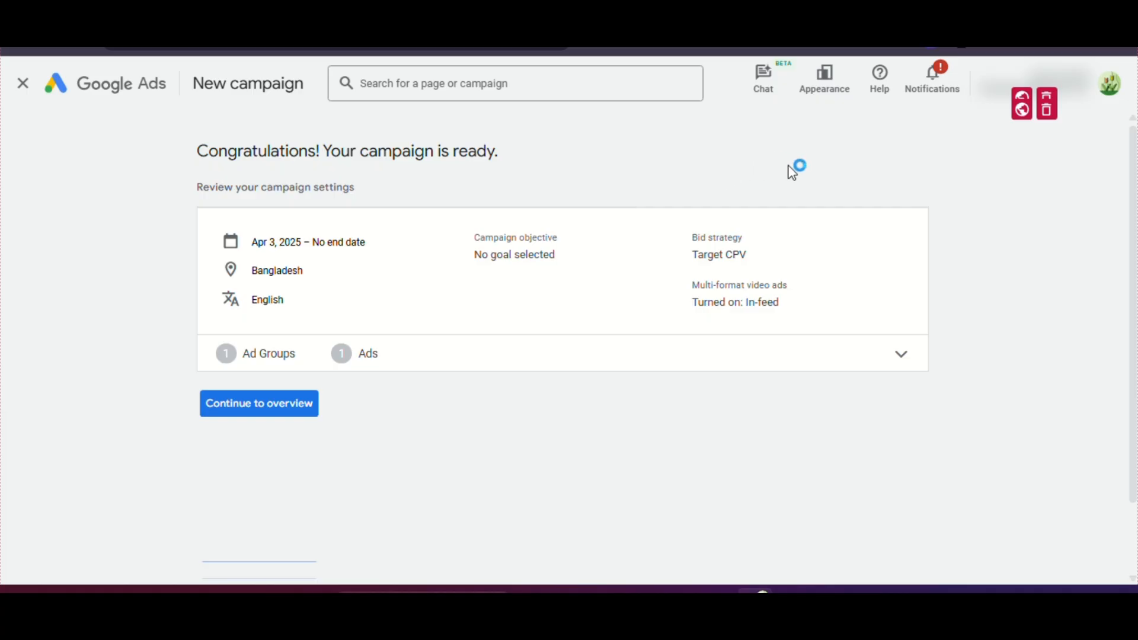
click(906, 366)
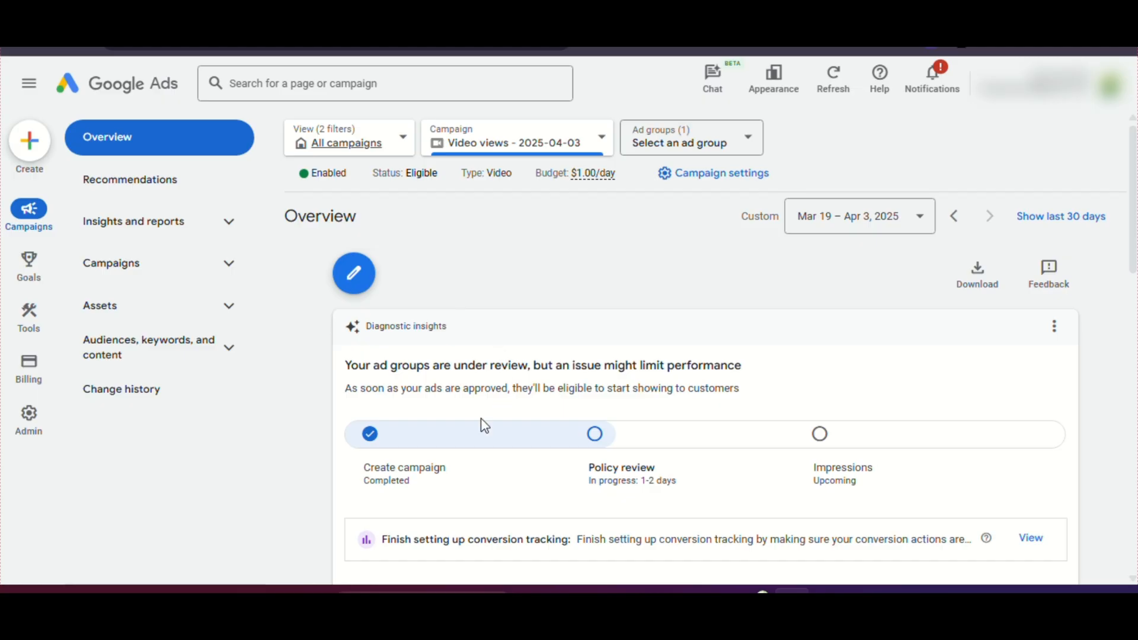
Look over the campaign diagnostics and open the settings of the Video views - 2025-04-03 campaign from the campaigns list.
scroll(392, 411, down, 2)
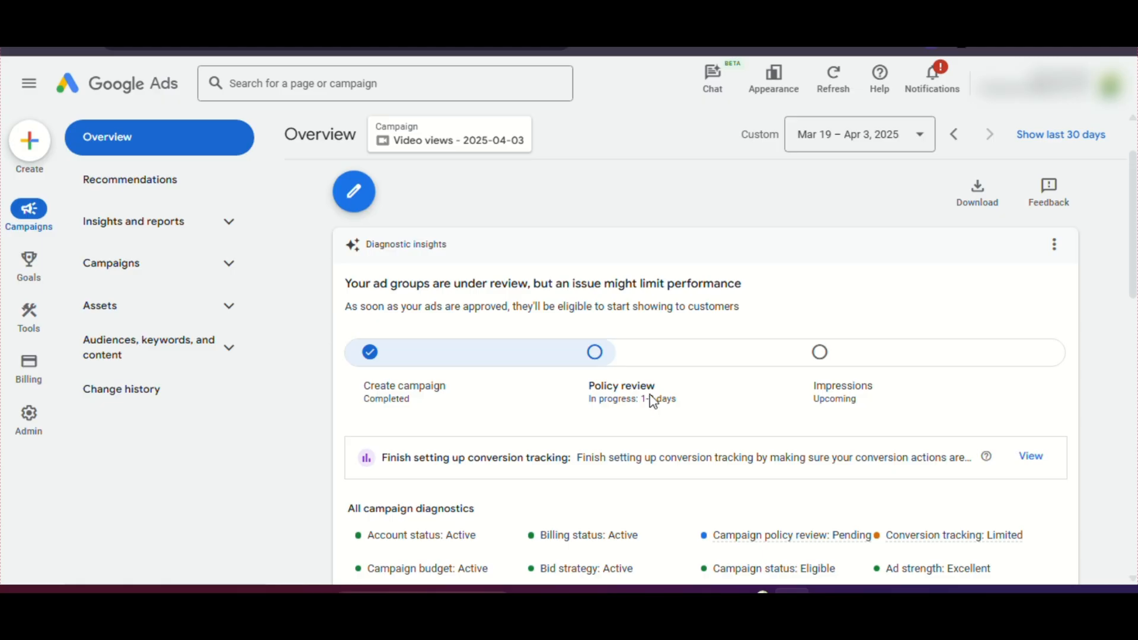
click(476, 48)
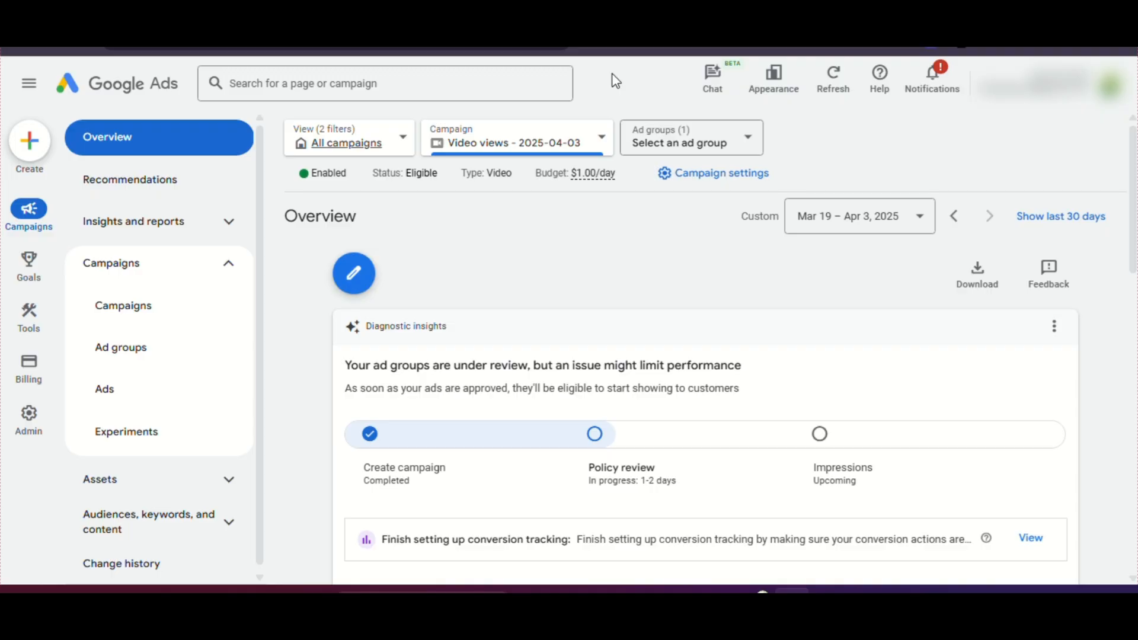
click(233, 277)
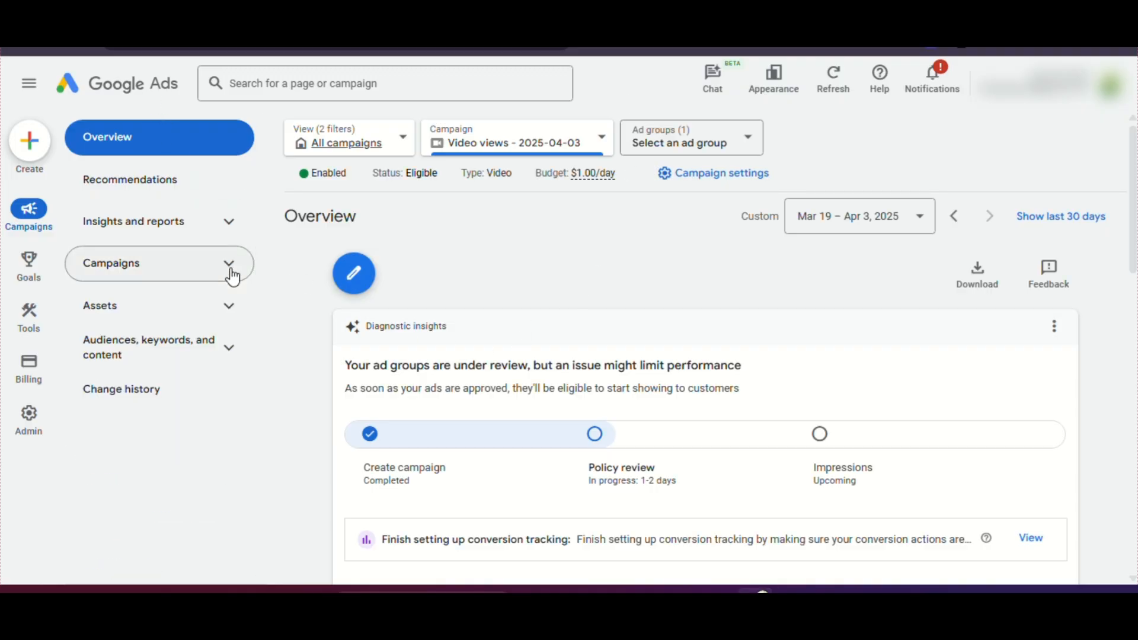
click(232, 276)
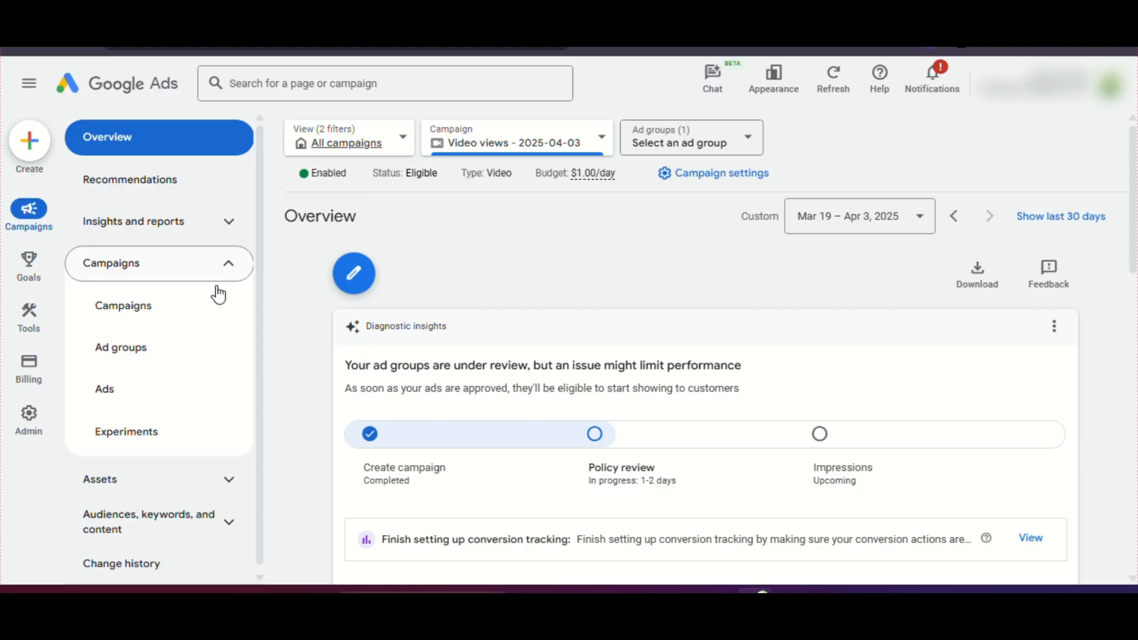
click(122, 313)
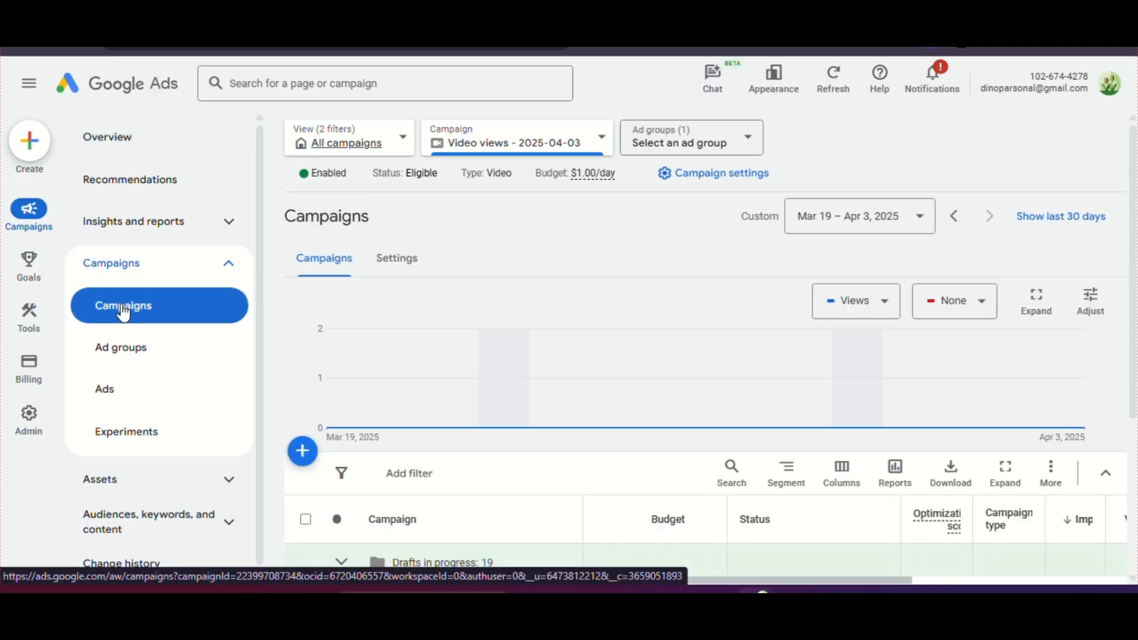
scroll(495, 287, down, 4)
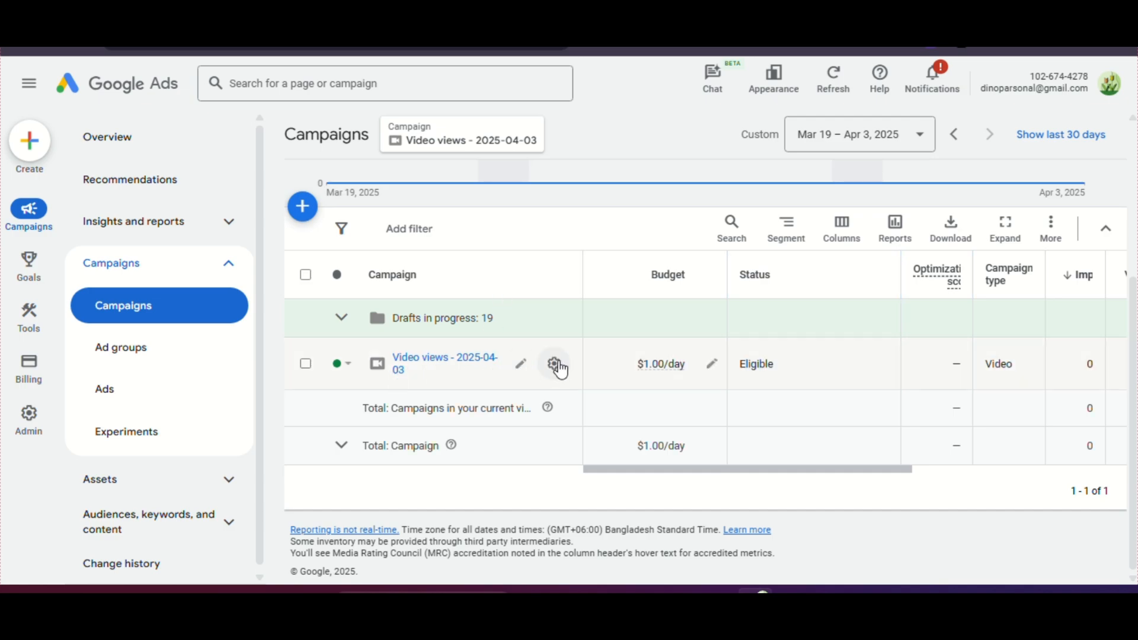
click(557, 365)
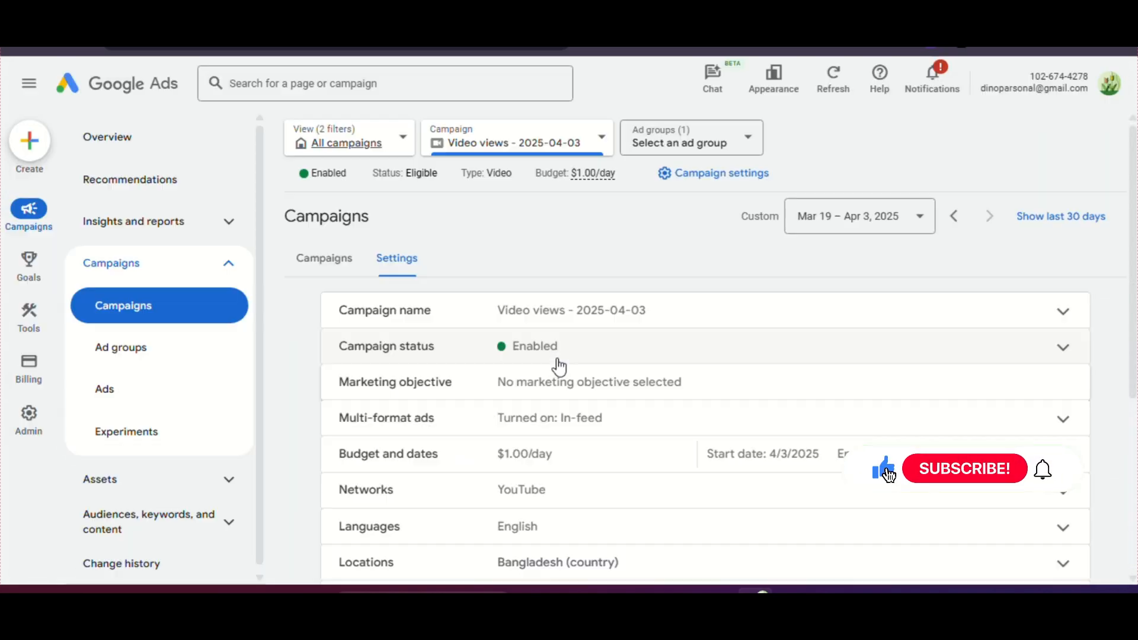
Set specific device targeting for the campaign to computers and mobile phones only, excluding tablets and TV screens, and save it.
scroll(573, 355, down, 4)
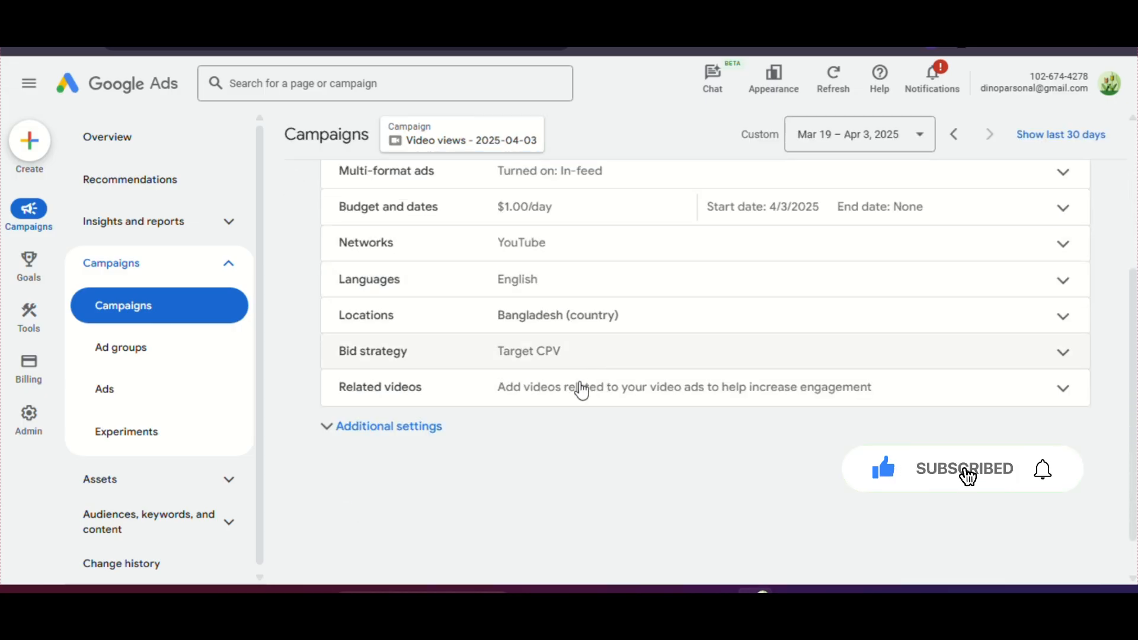
click(408, 427)
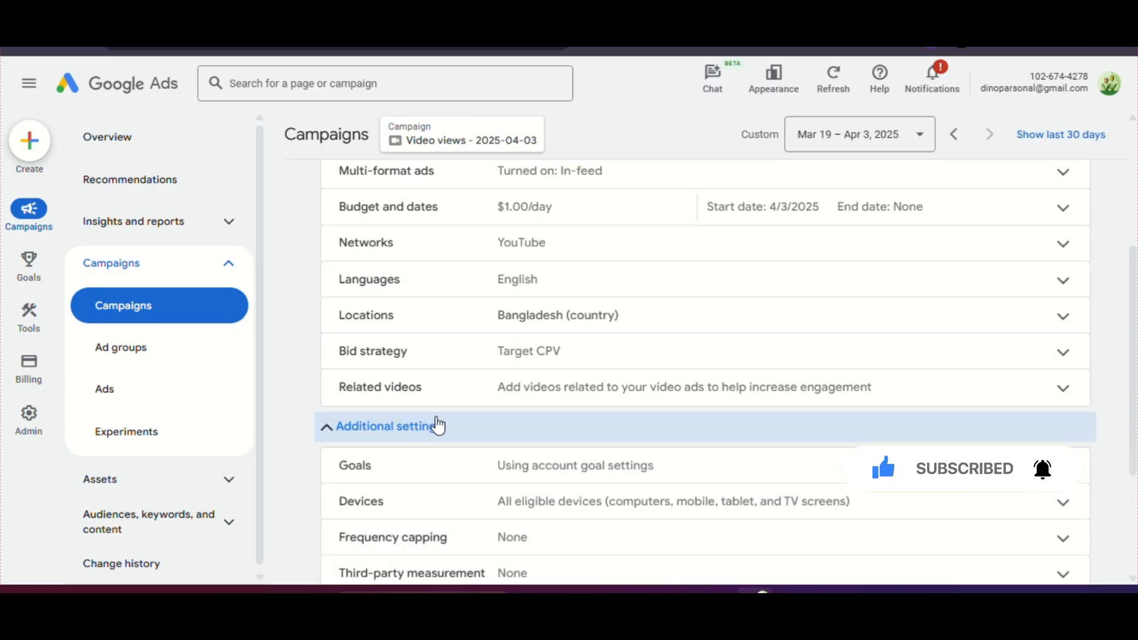
scroll(450, 420, down, 3)
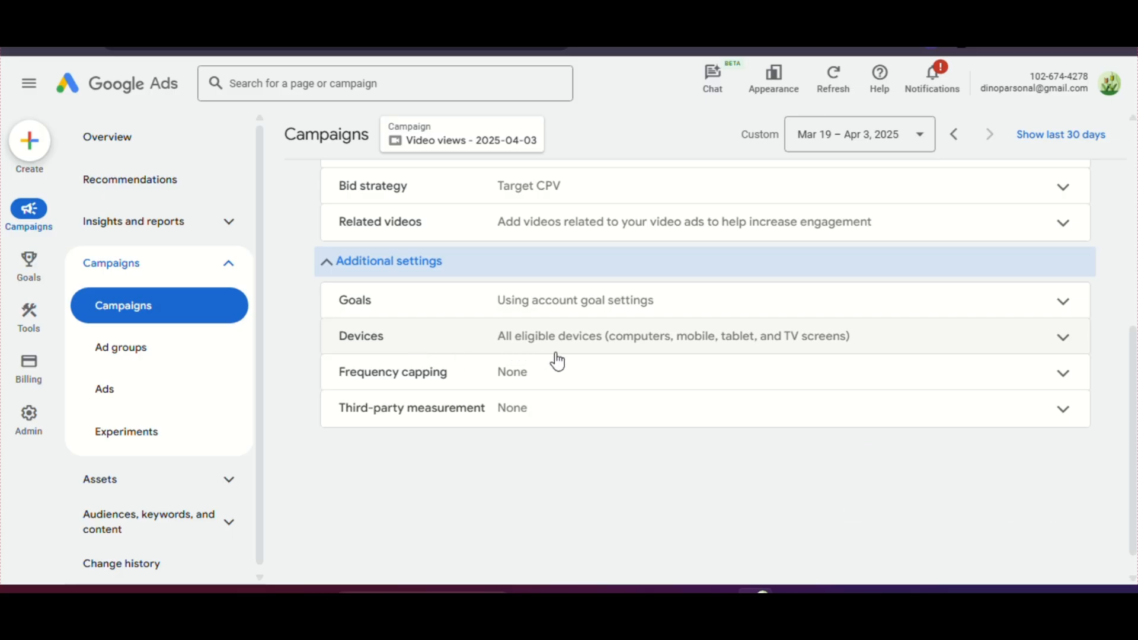
click(617, 344)
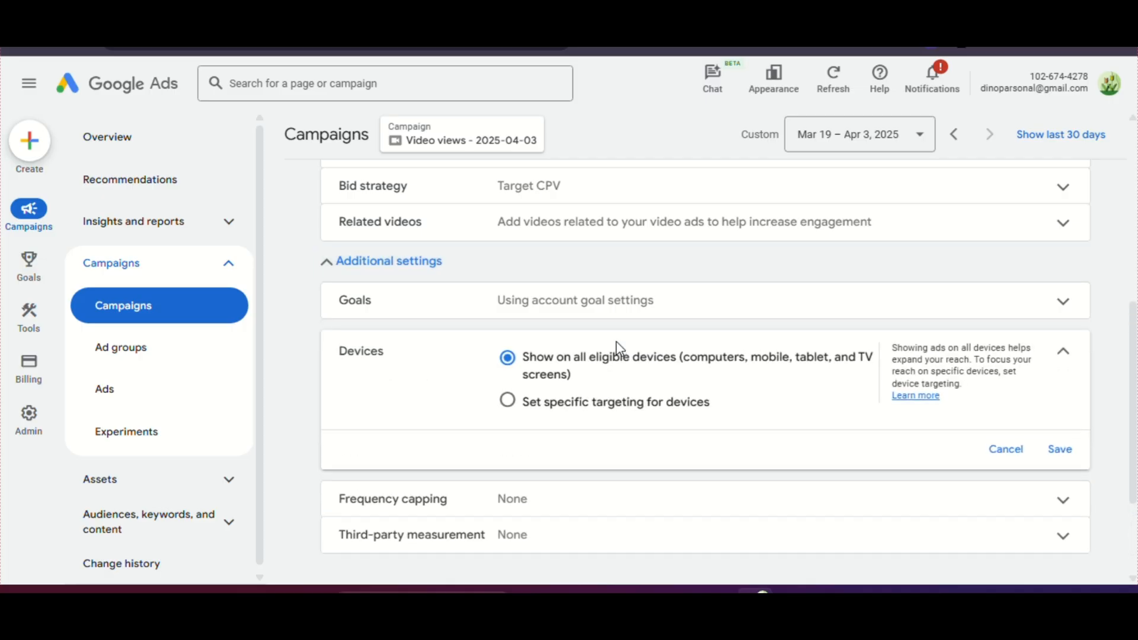
click(510, 413)
scroll(551, 415, down, 3)
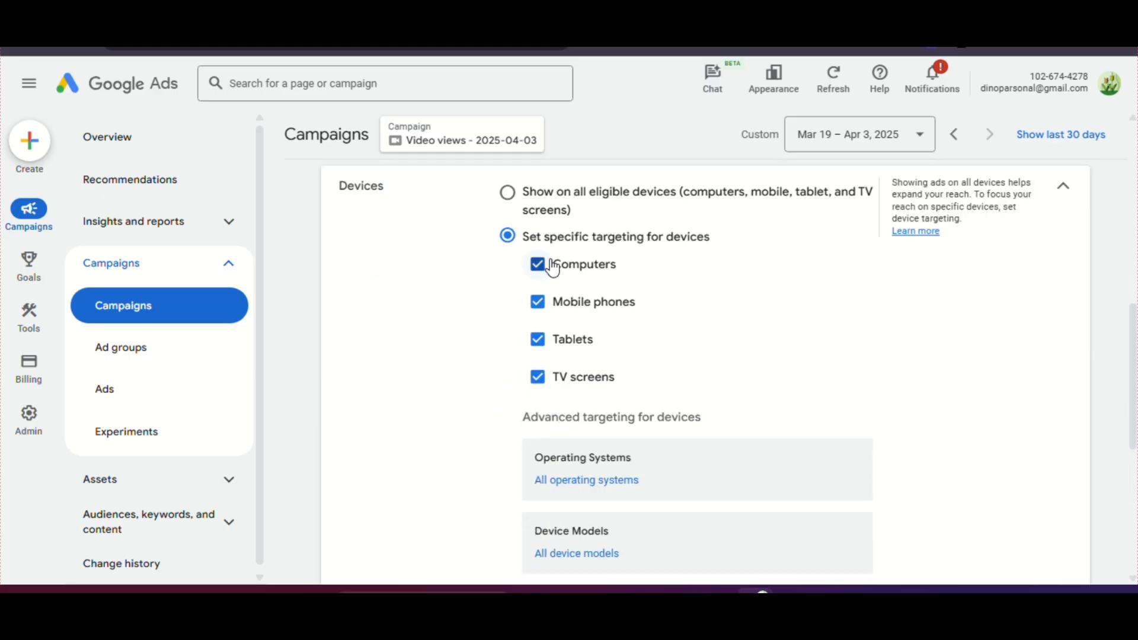
click(537, 340)
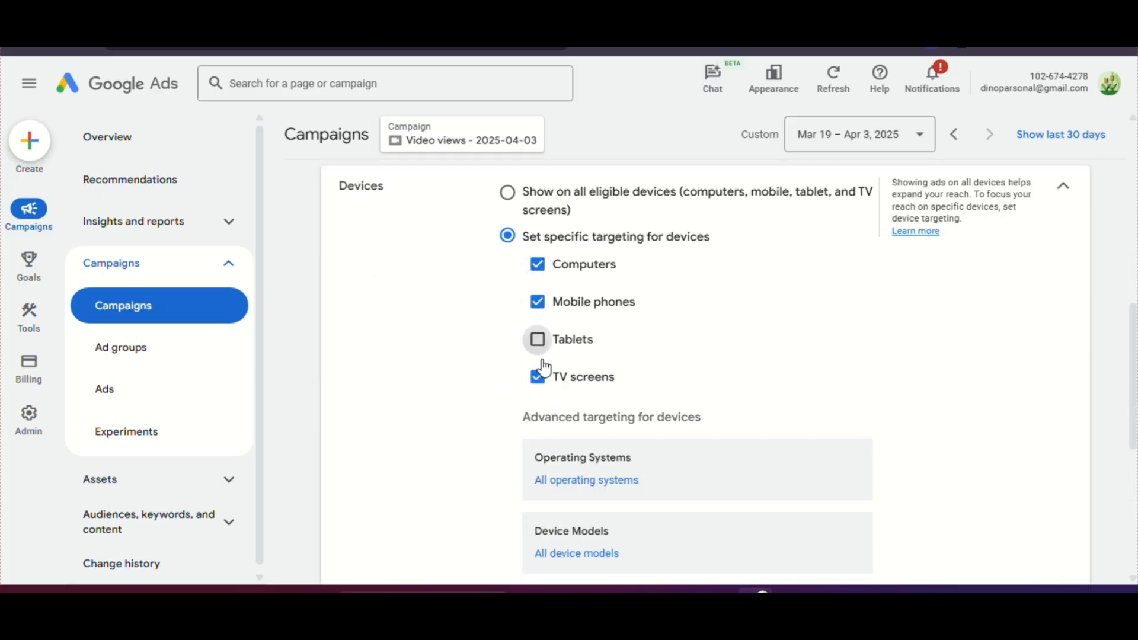
click(543, 382)
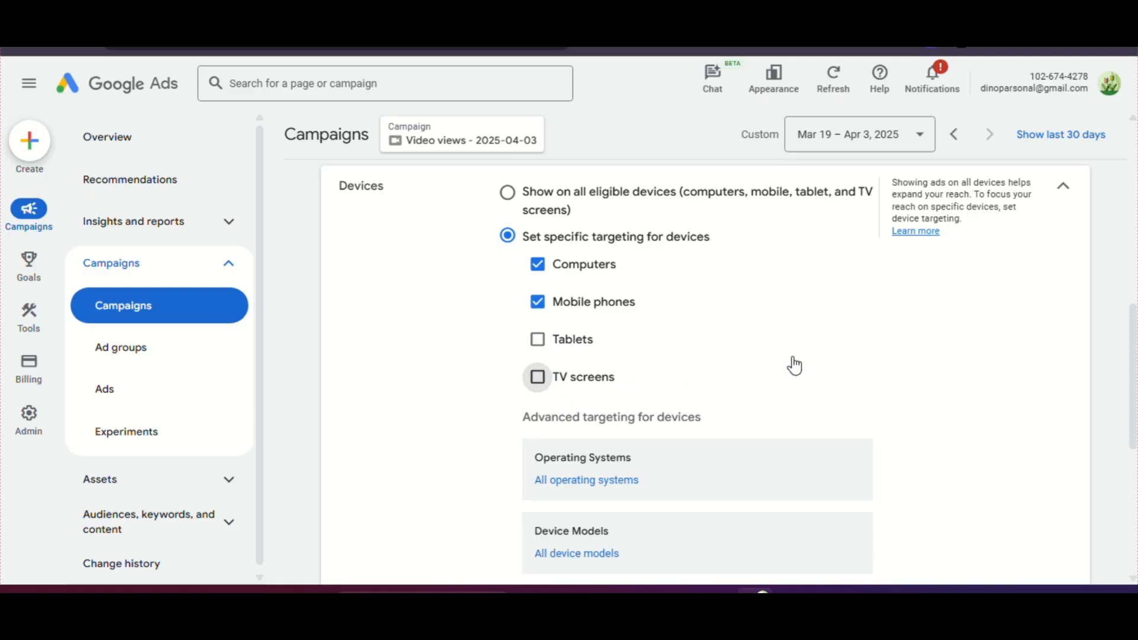
scroll(794, 364, down, 3)
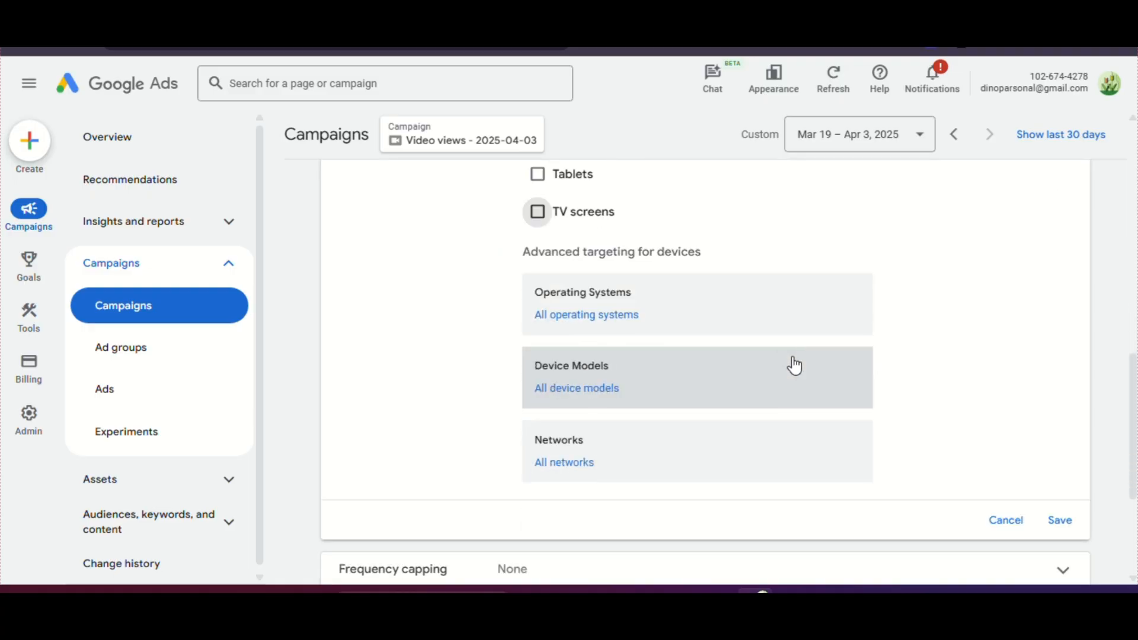
click(1068, 523)
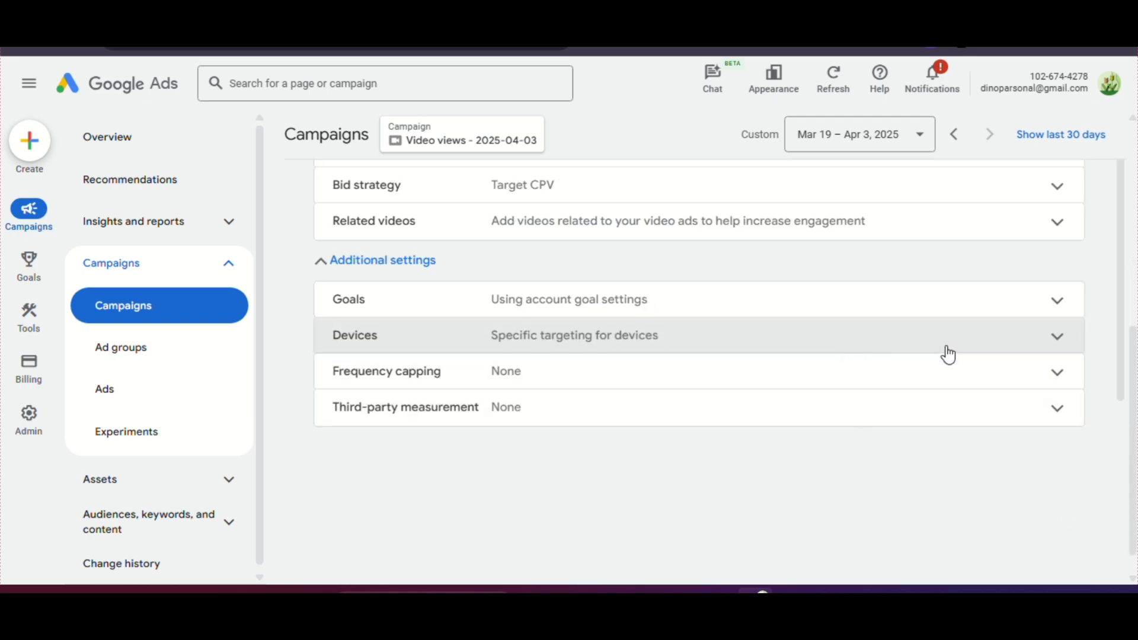
Recheck the campaign's saved device targeting and return to the campaign overview.
click(950, 352)
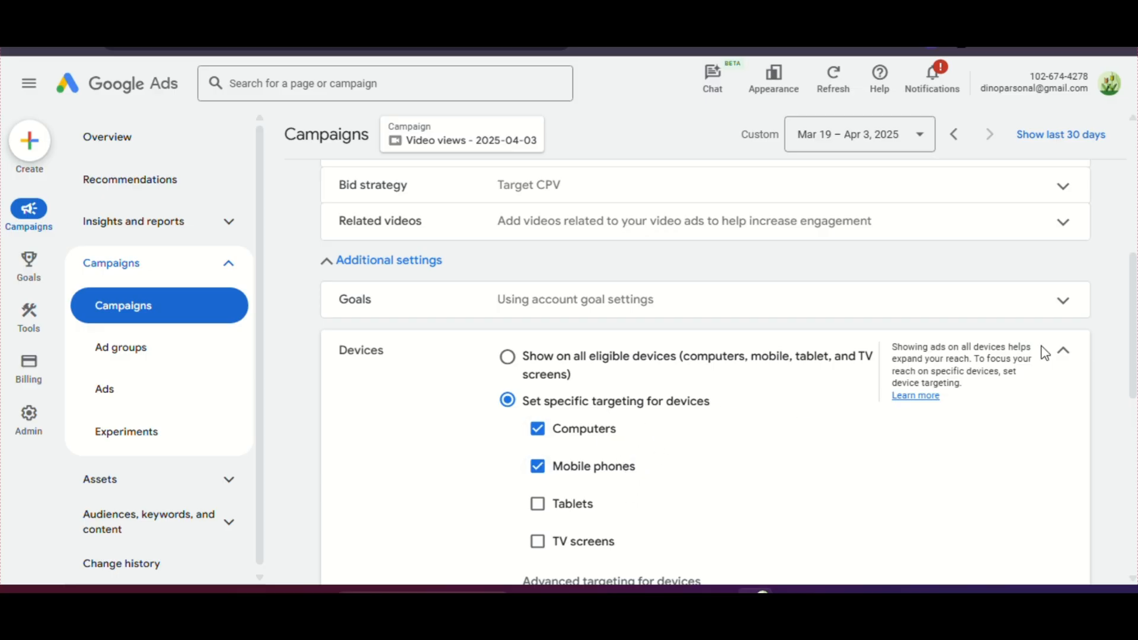
click(1065, 358)
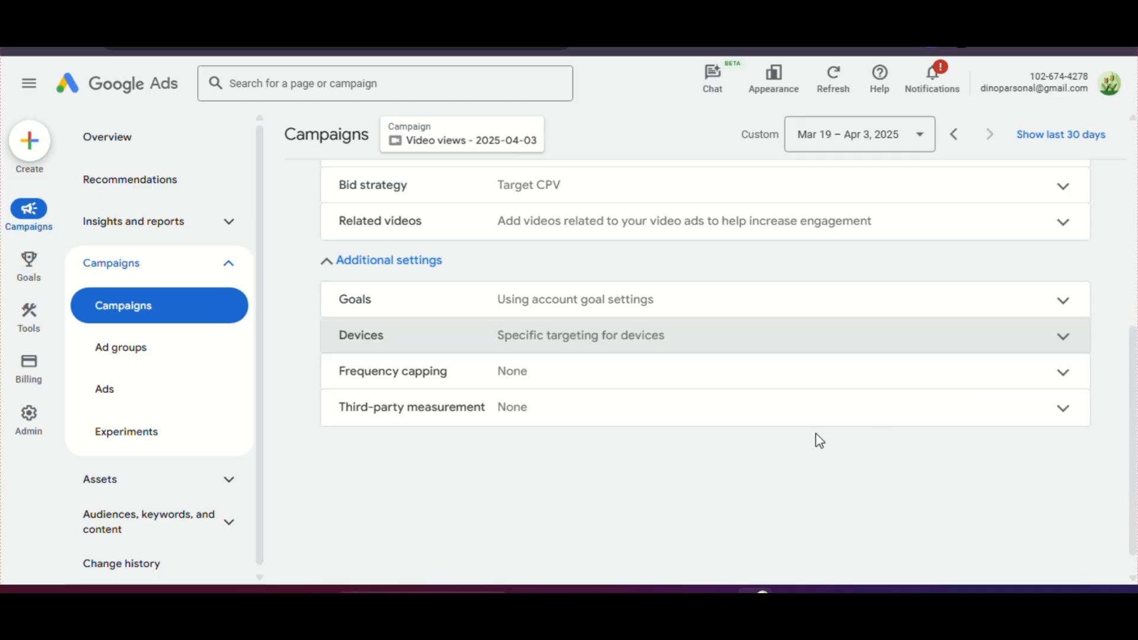
scroll(800, 439, up, 10)
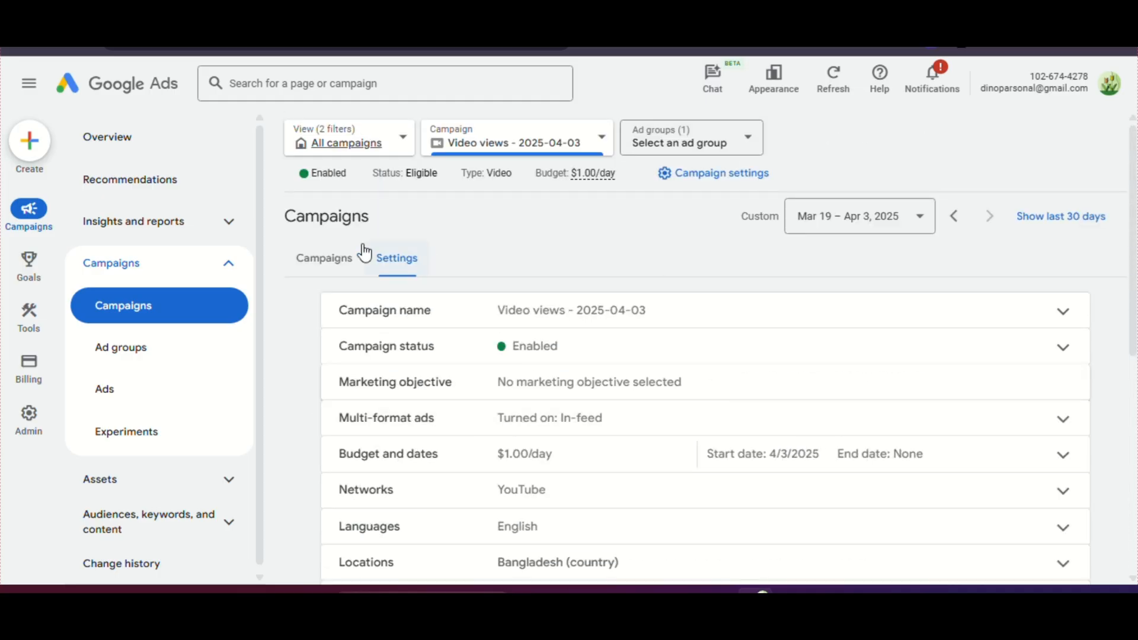
click(124, 141)
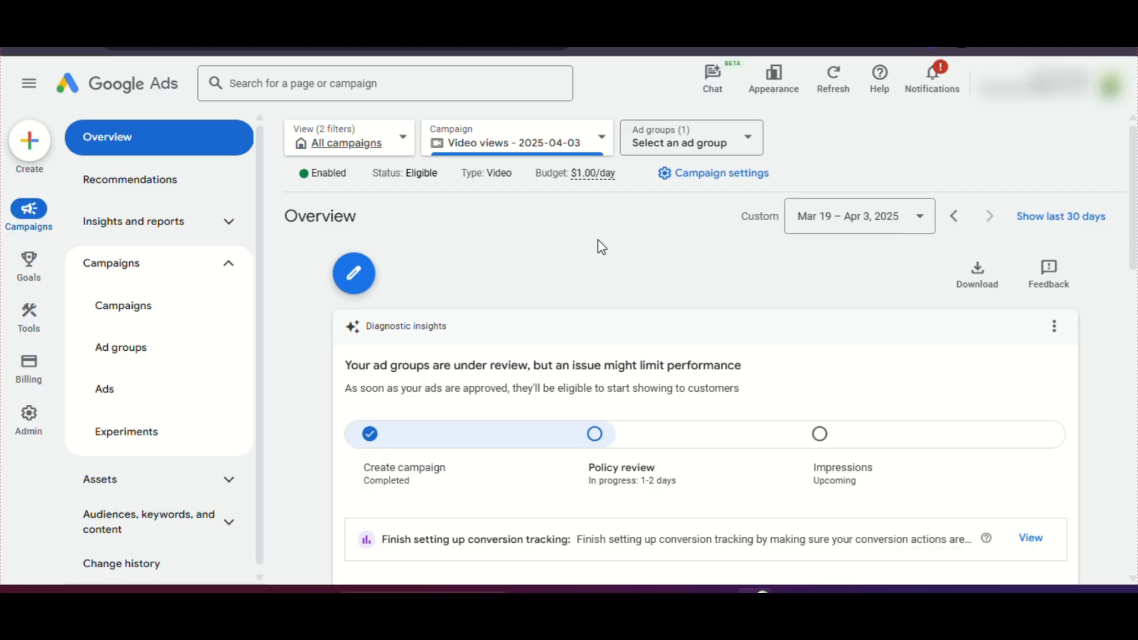
View the Google Ads payment receipt email in Gmail and open the account's billing summary in Google Ads.
mouse_move(36, 439)
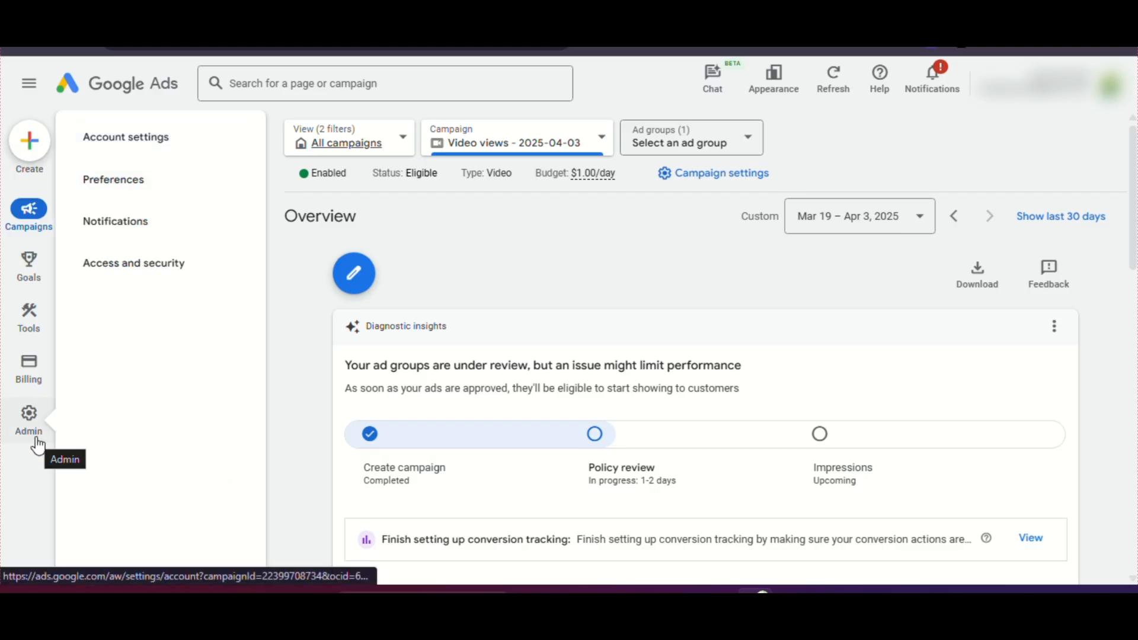
mouse_move(38, 376)
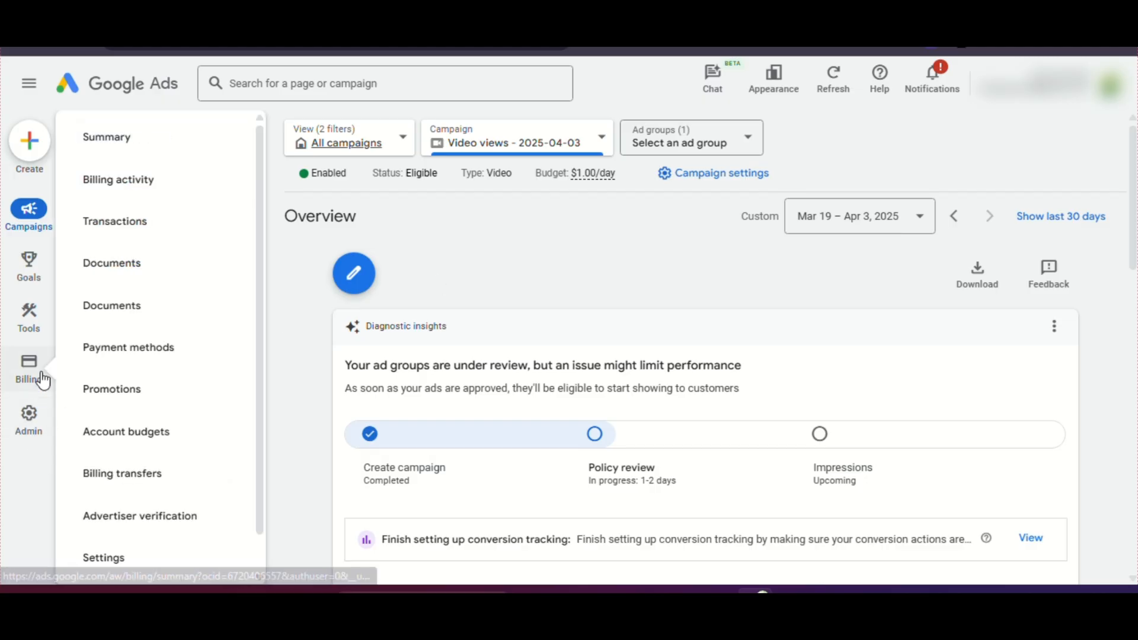
right_click(129, 129)
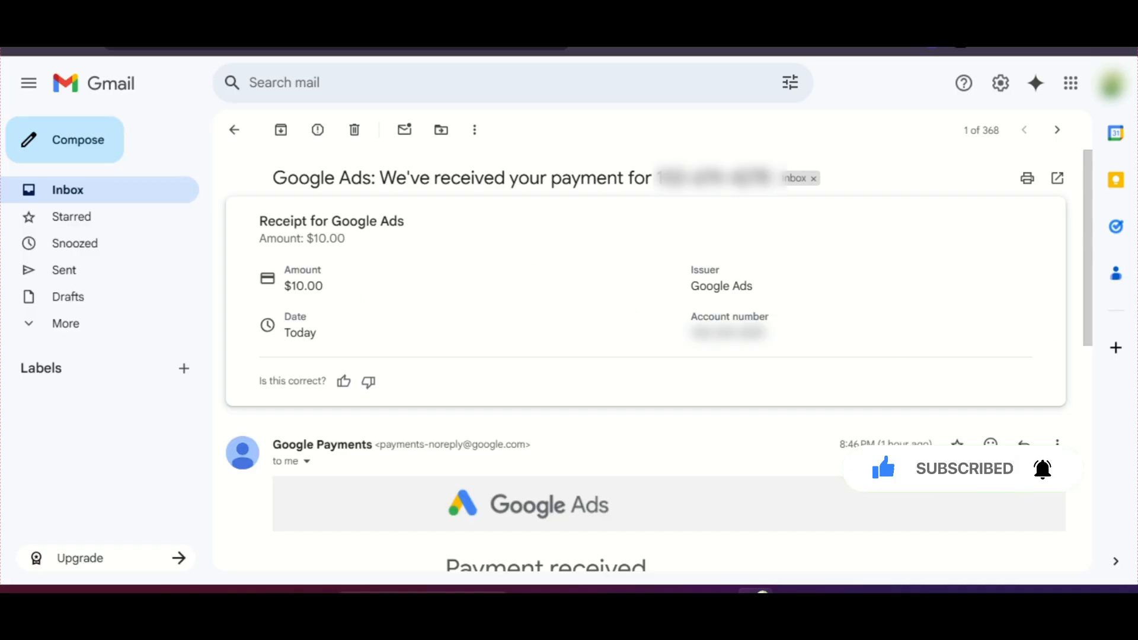
mouse_move(1093, 241)
mouse_down()
mouse_move(1095, 287)
mouse_move(1094, 241)
mouse_up()
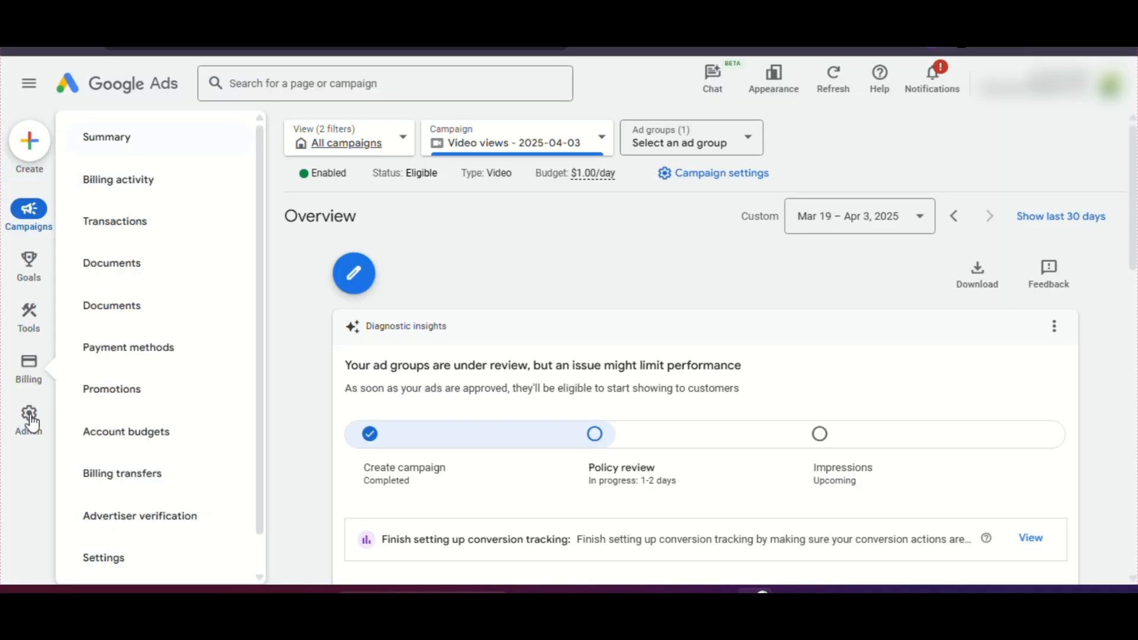
mouse_move(30, 380)
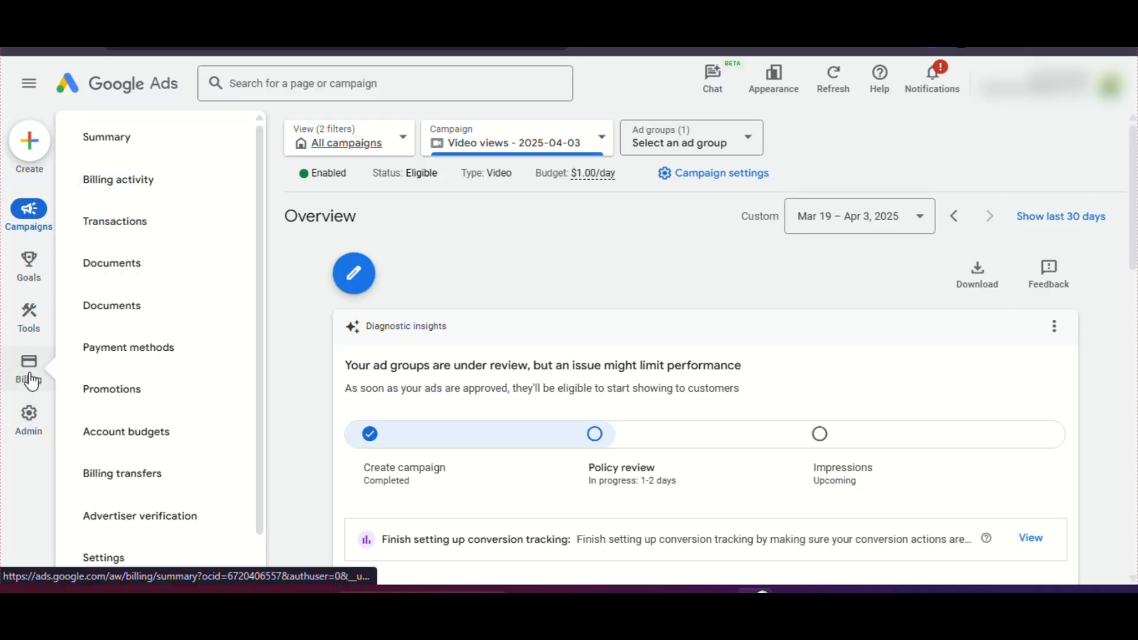
click(129, 134)
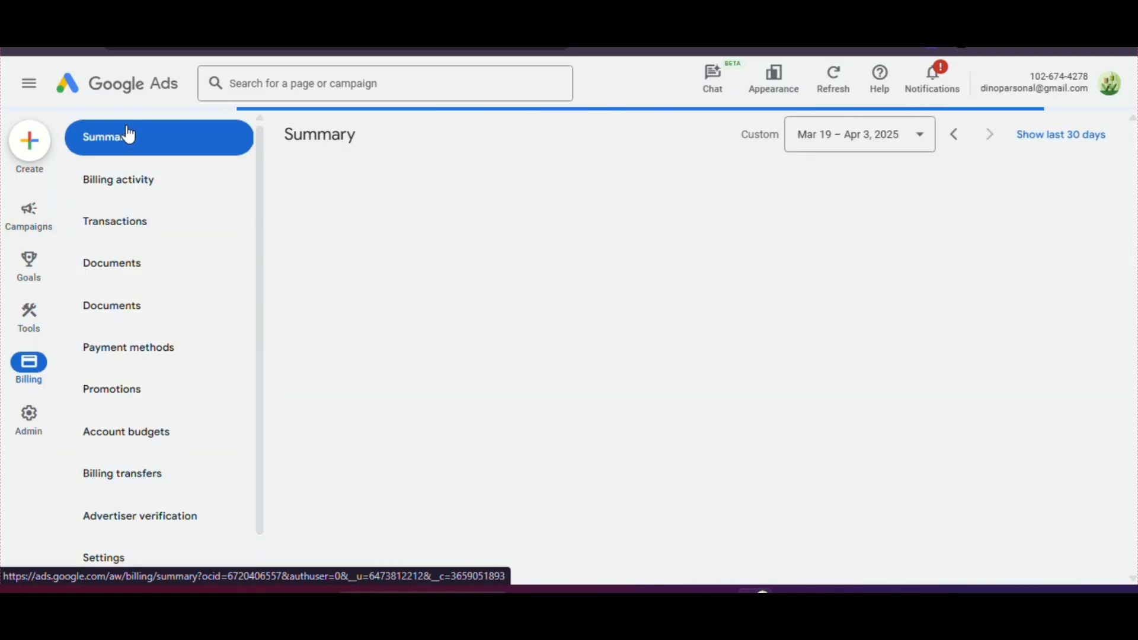